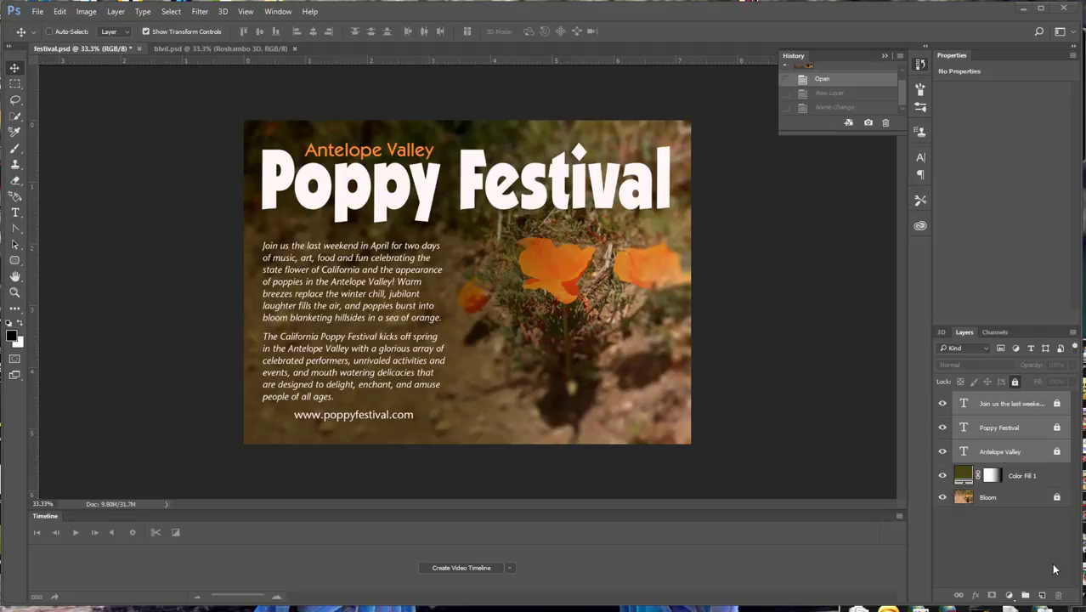
Add a new layer above the text layers and name it Globe.
click(1041, 596)
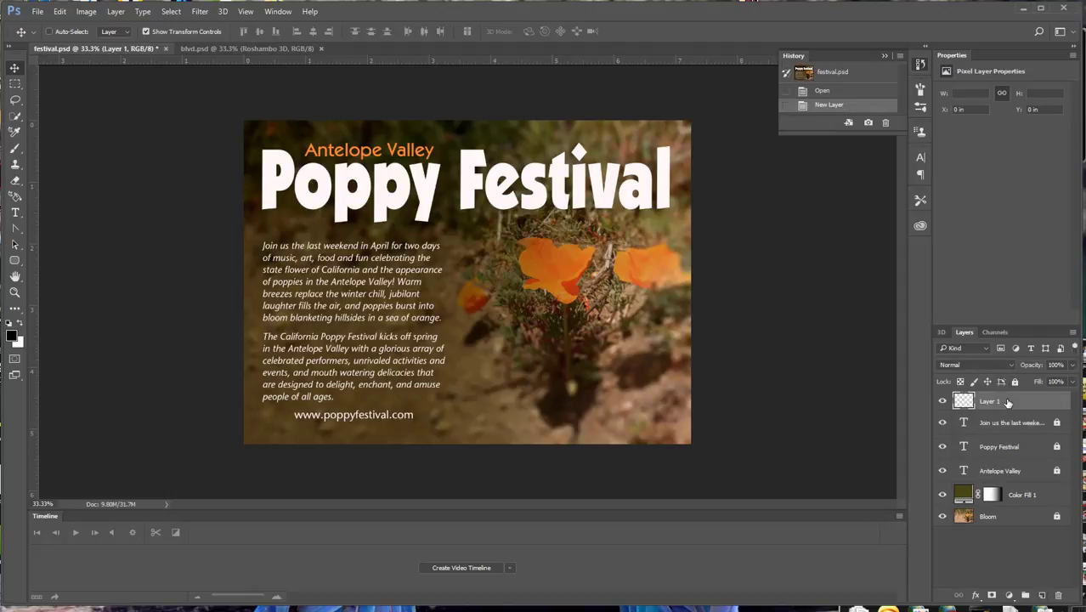
double_click(990, 401)
text(Globe)
key(Return)
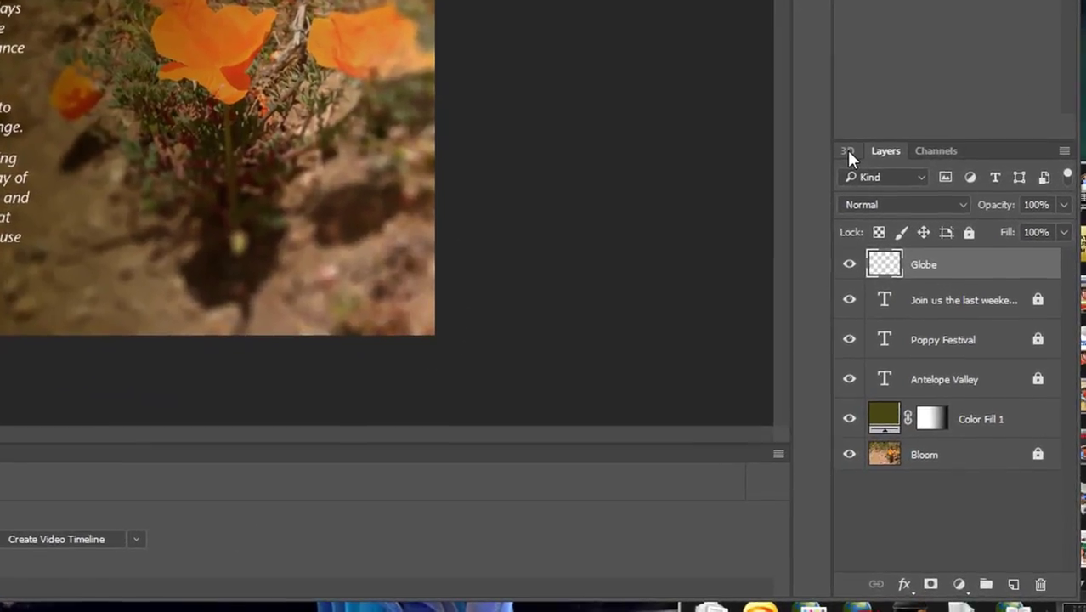
Create a 3D sphere mesh from preset on the Globe layer, converting the IBL document's colors to the working space.
click(941, 333)
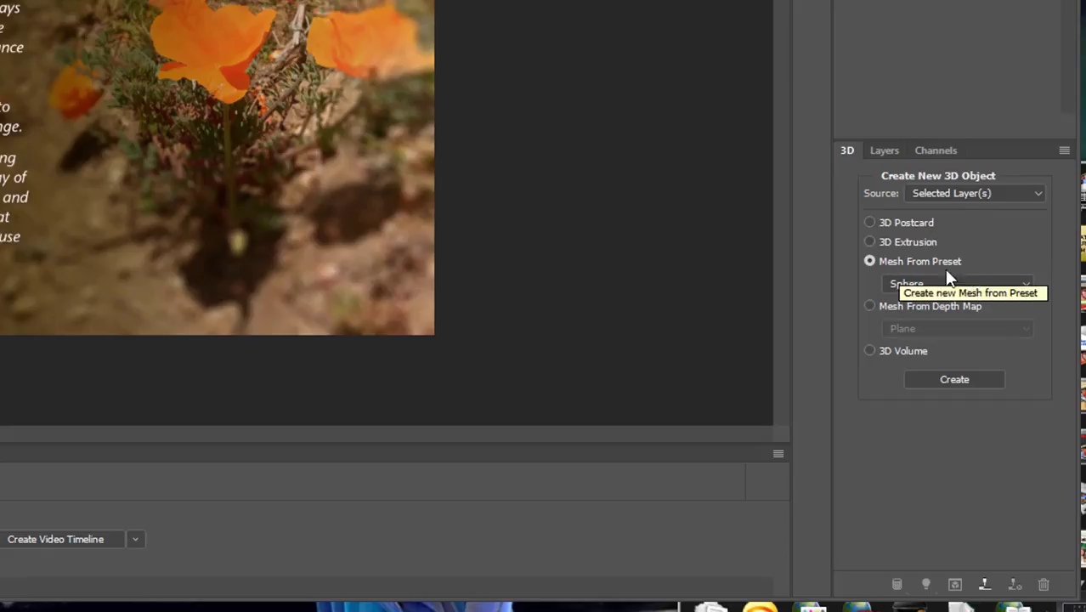
click(1020, 284)
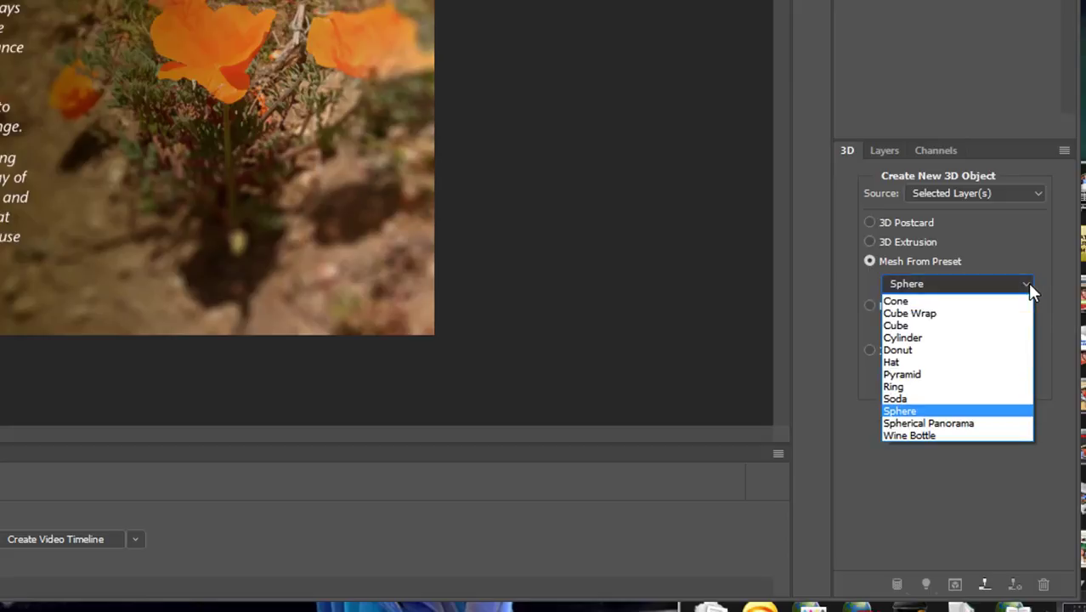
click(943, 414)
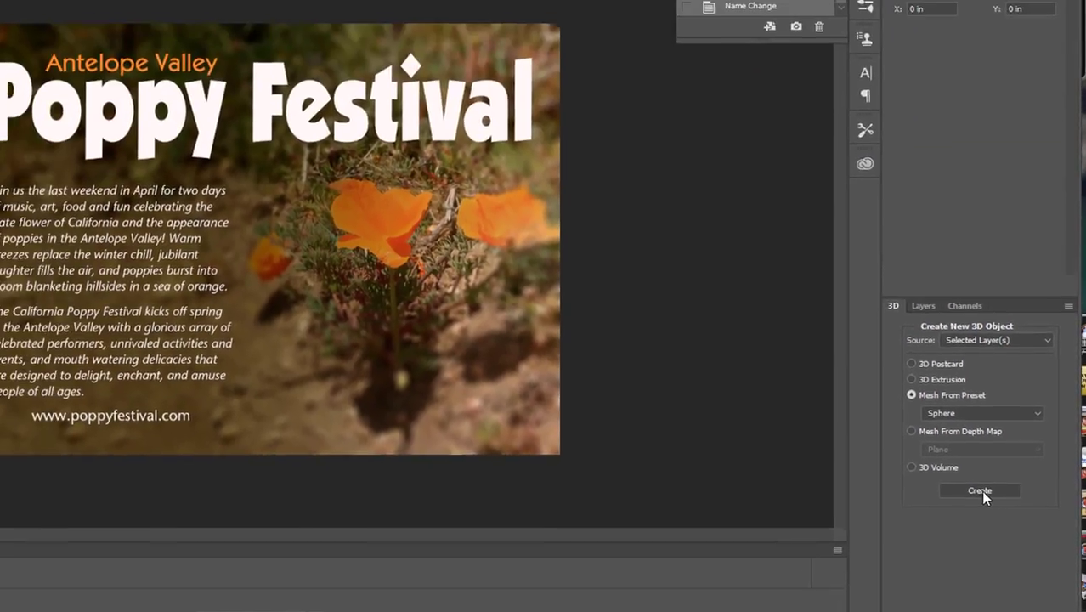
click(956, 380)
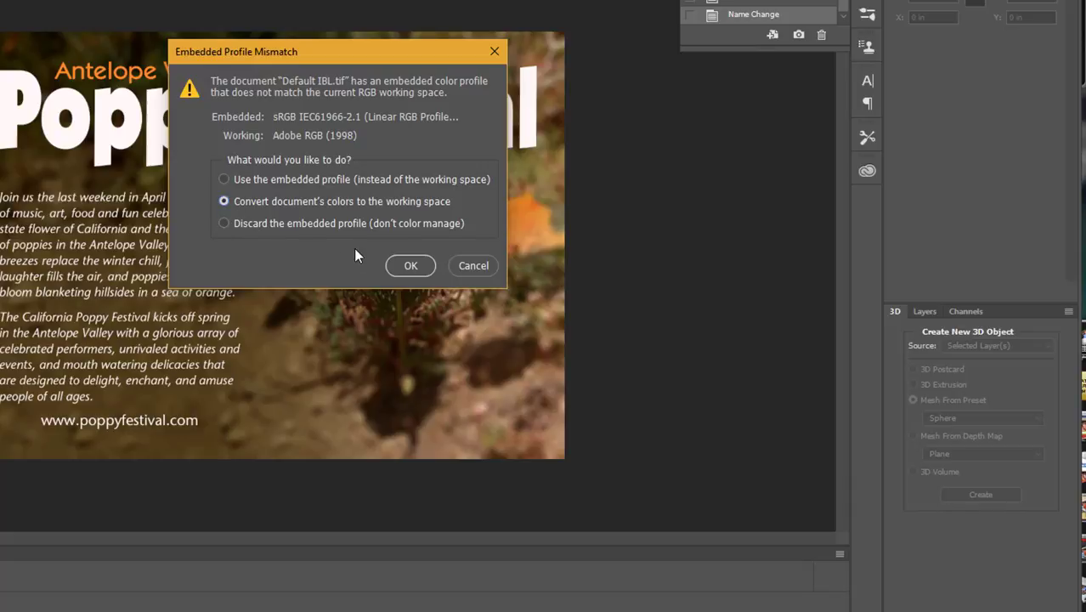
click(408, 266)
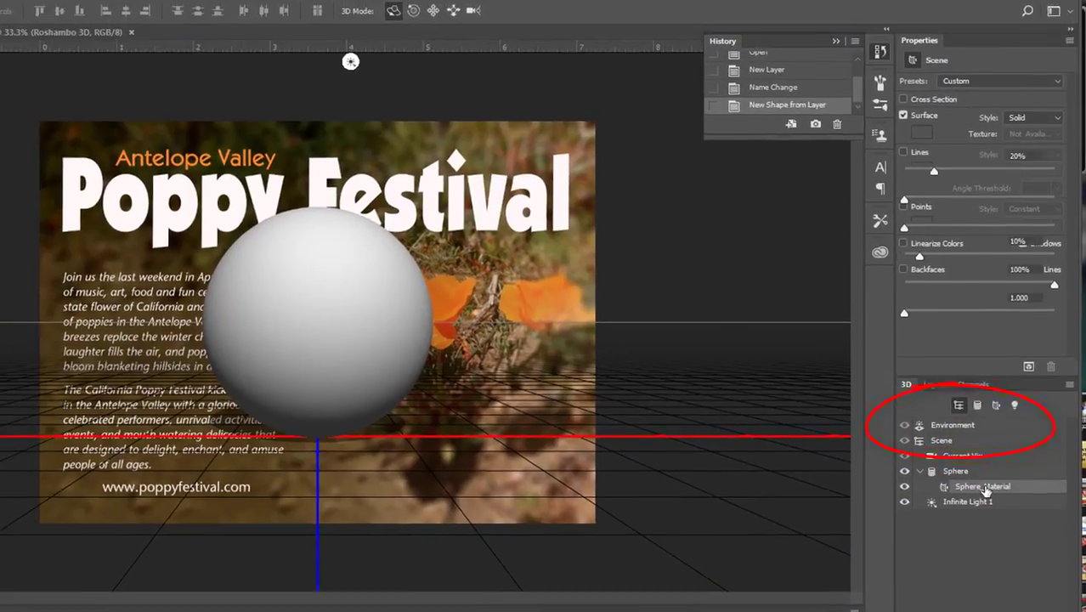
Load the Field image as the diffuse texture of the sphere's material, using its embedded color profile.
click(977, 421)
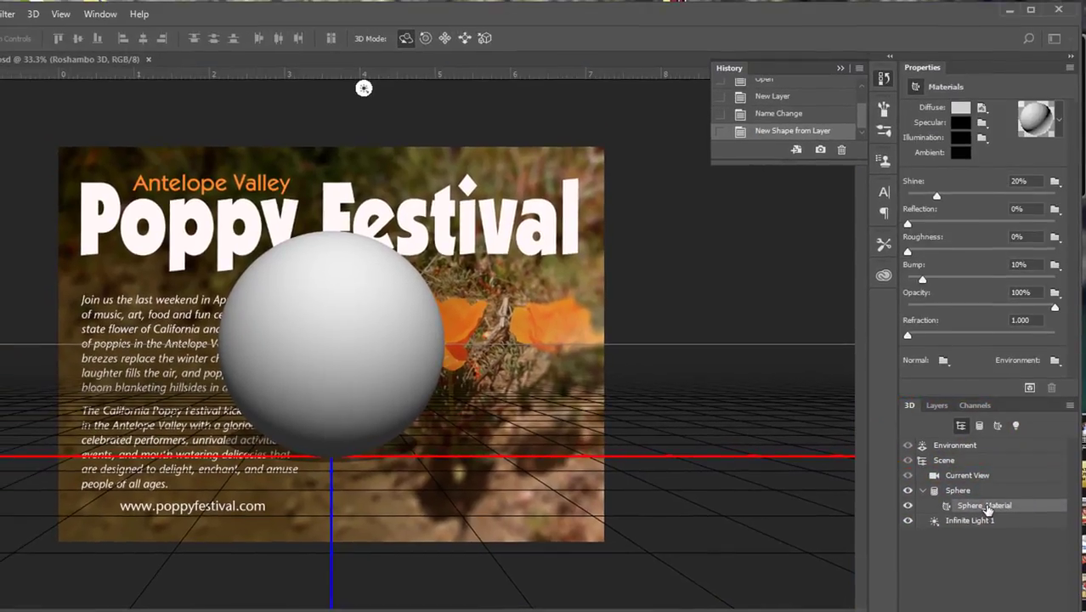
click(982, 109)
click(1000, 177)
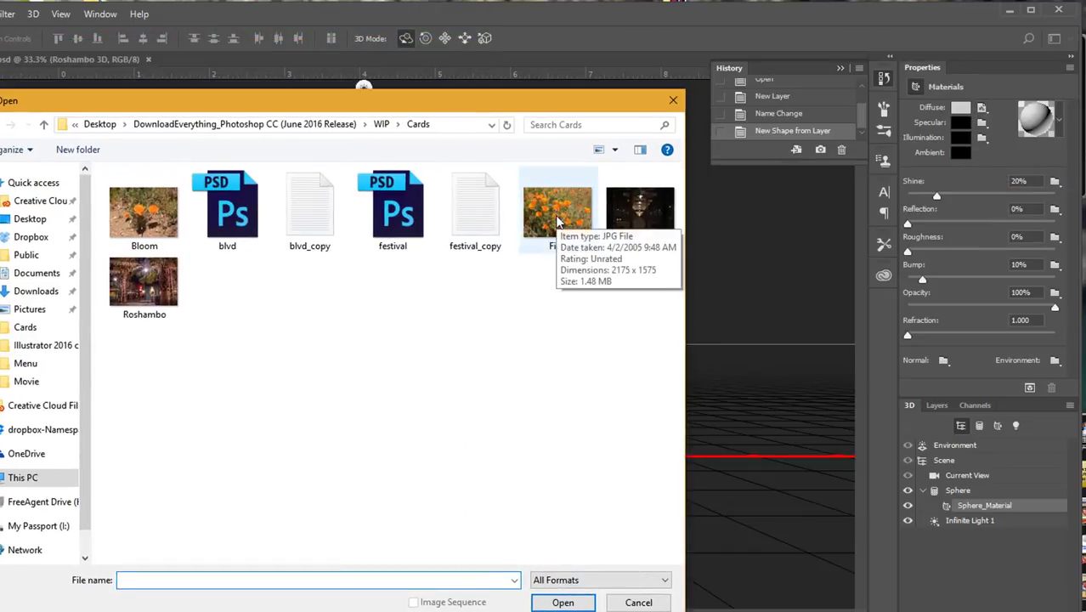
click(556, 219)
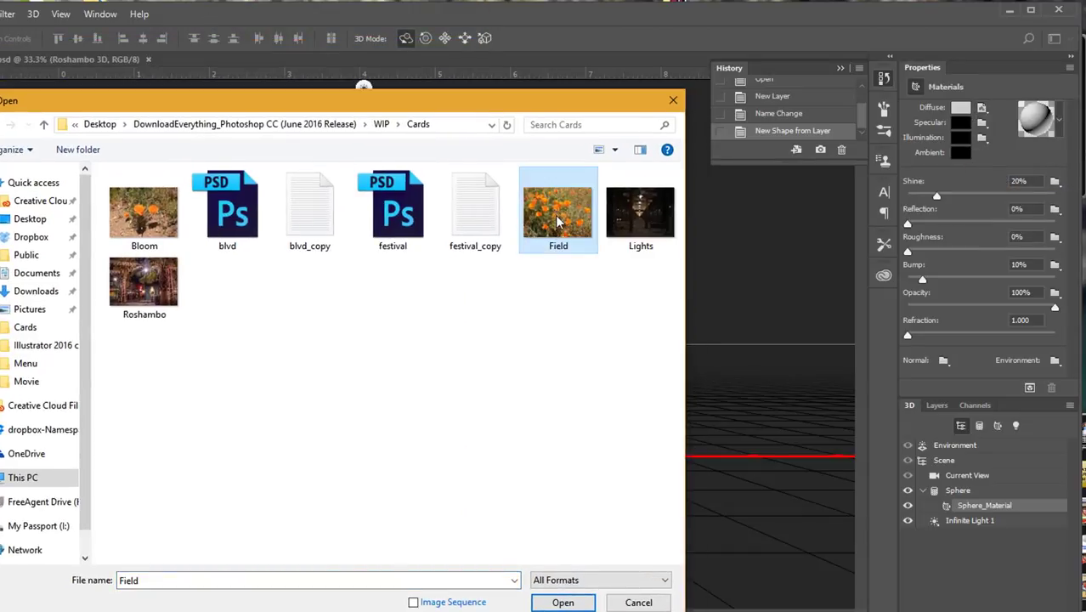
click(563, 601)
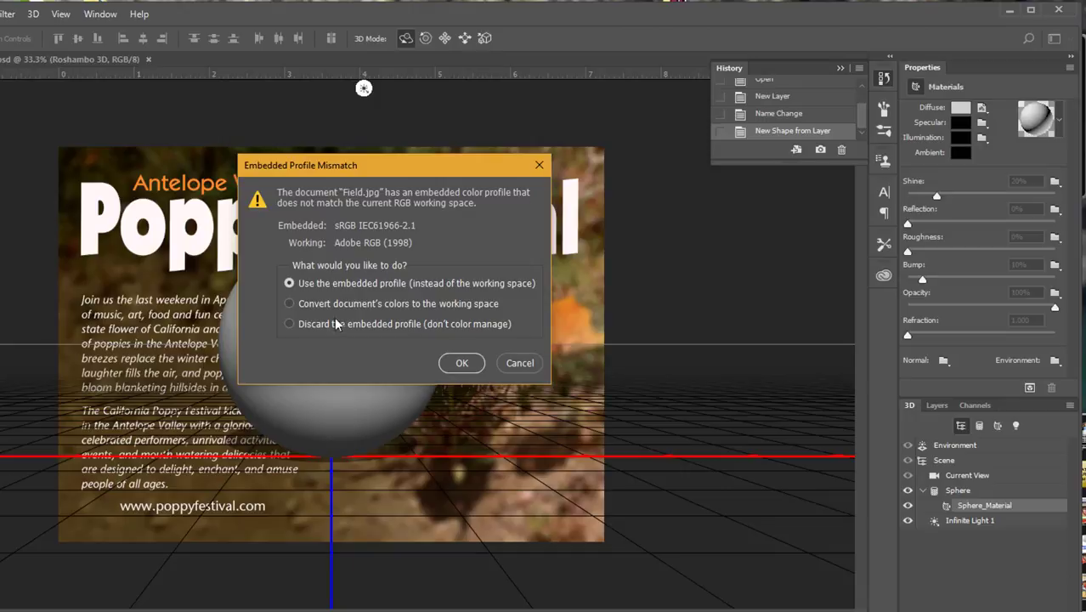
click(461, 364)
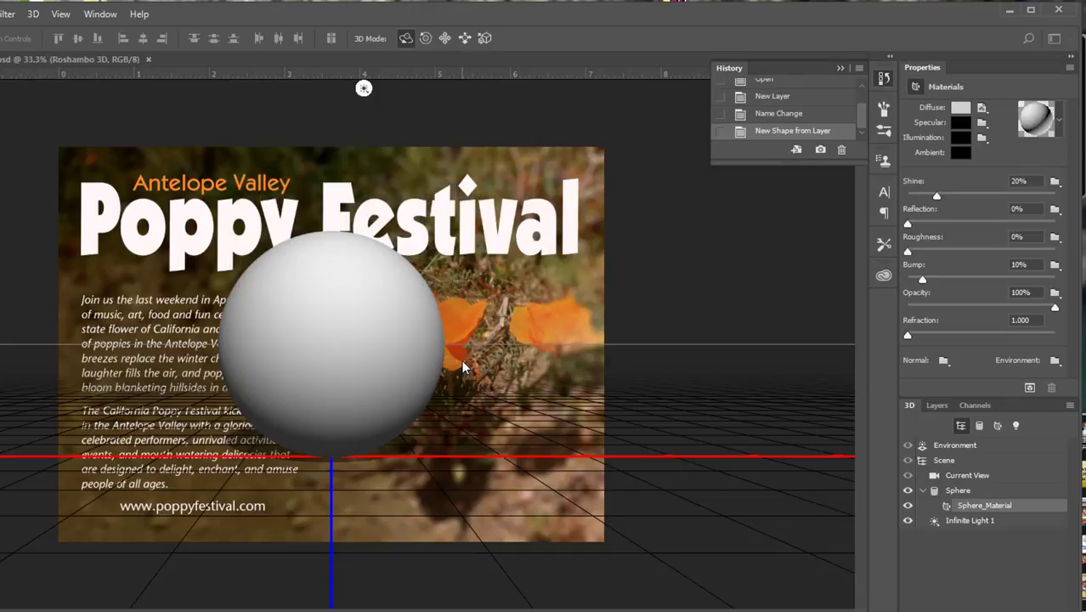
Move the sphere on the XZ plane by about 0.48 in X and 0.1 in Z, placing it below the title beside the text.
click(379, 354)
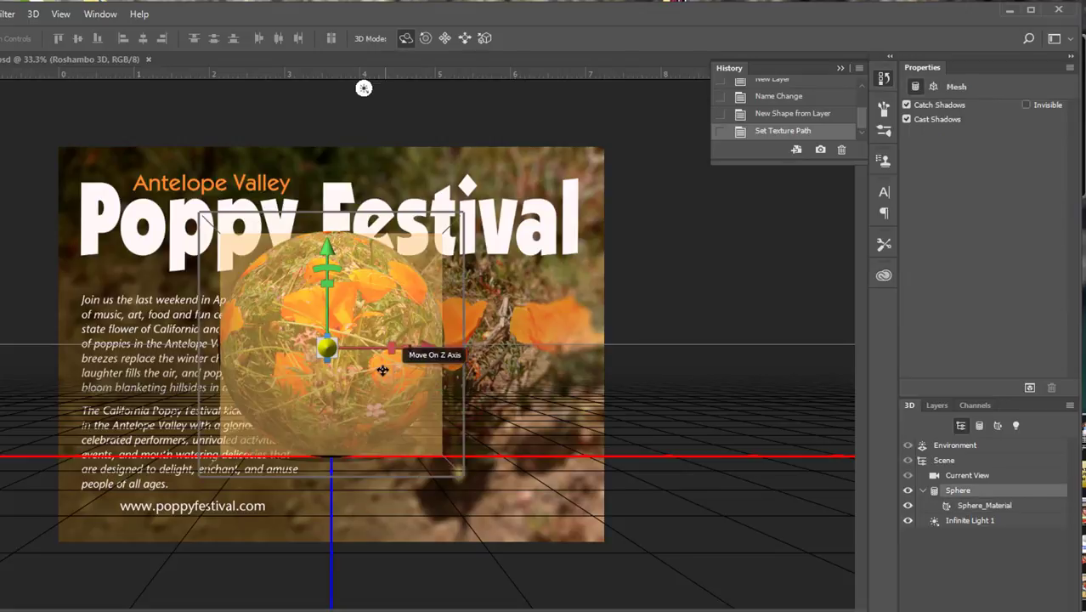
click(320, 370)
click(320, 371)
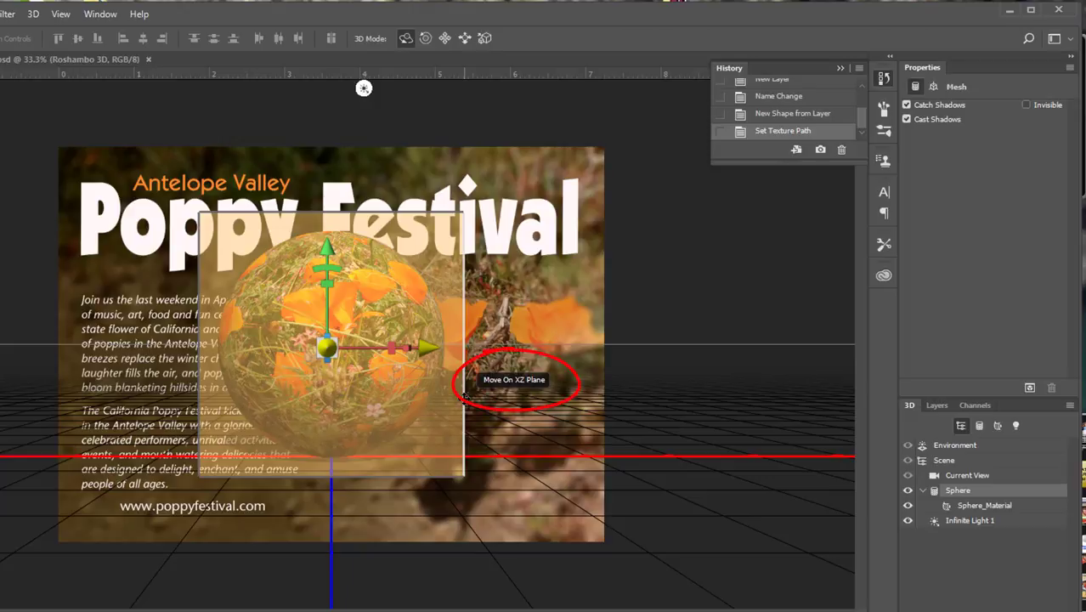
mouse_move(463, 396)
mouse_down()
mouse_move(550, 448)
mouse_move(600, 451)
mouse_up()
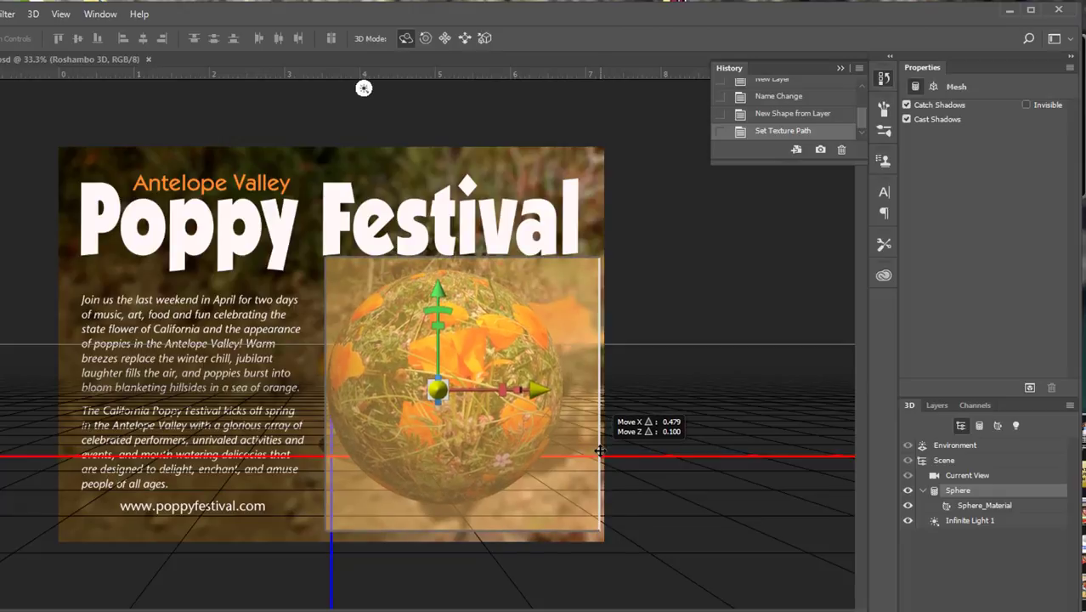
drag(600, 451, 600, 451)
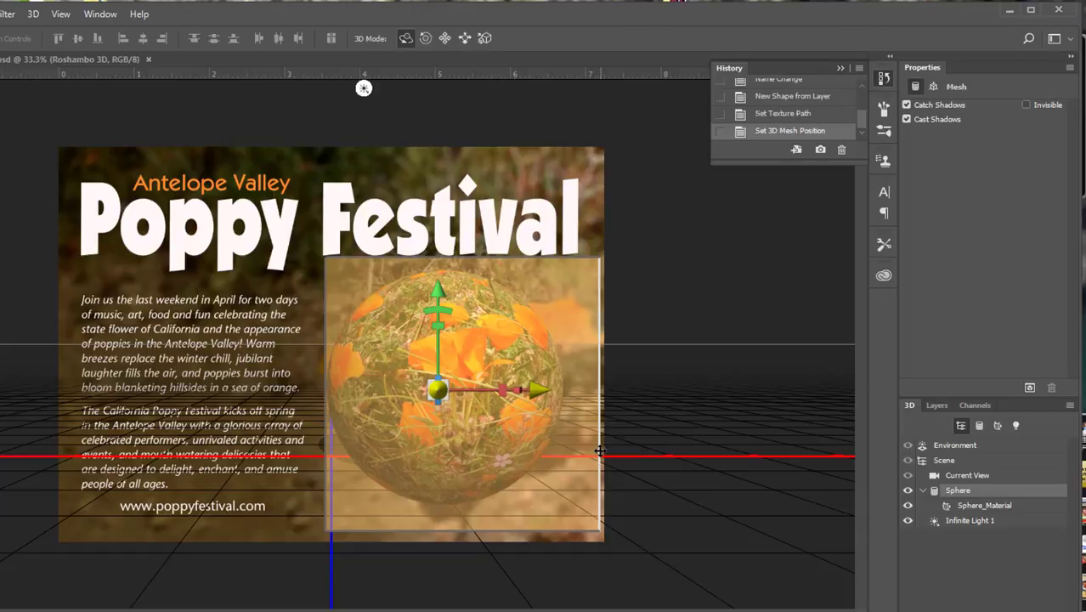
Rotate the sphere around its Y axis to about -35° and nudge its position slightly.
click(932, 87)
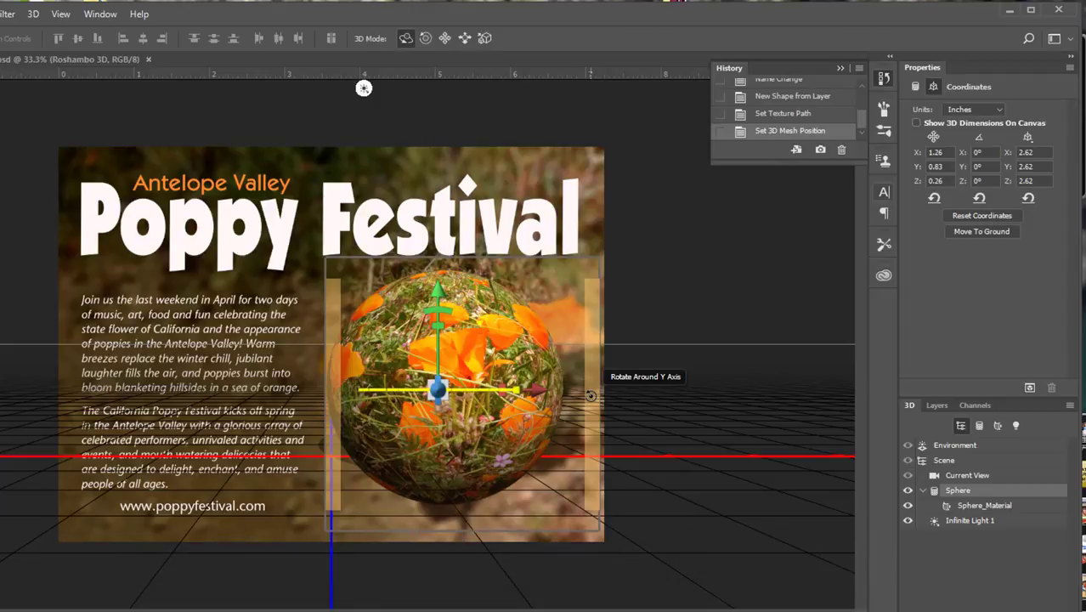
drag(591, 395, 719, 389)
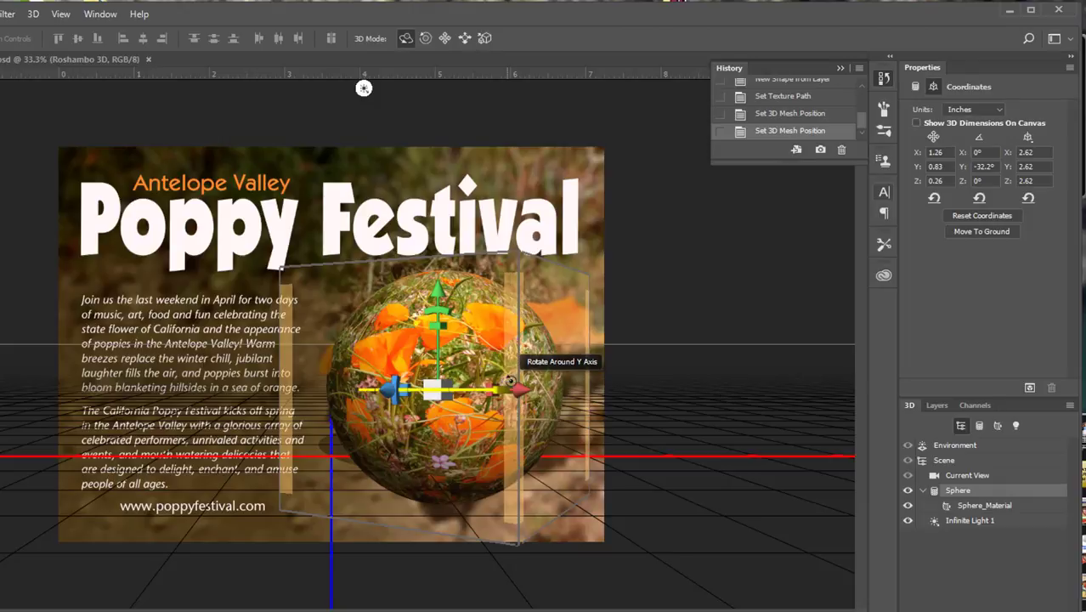
drag(537, 385, 513, 369)
click(514, 369)
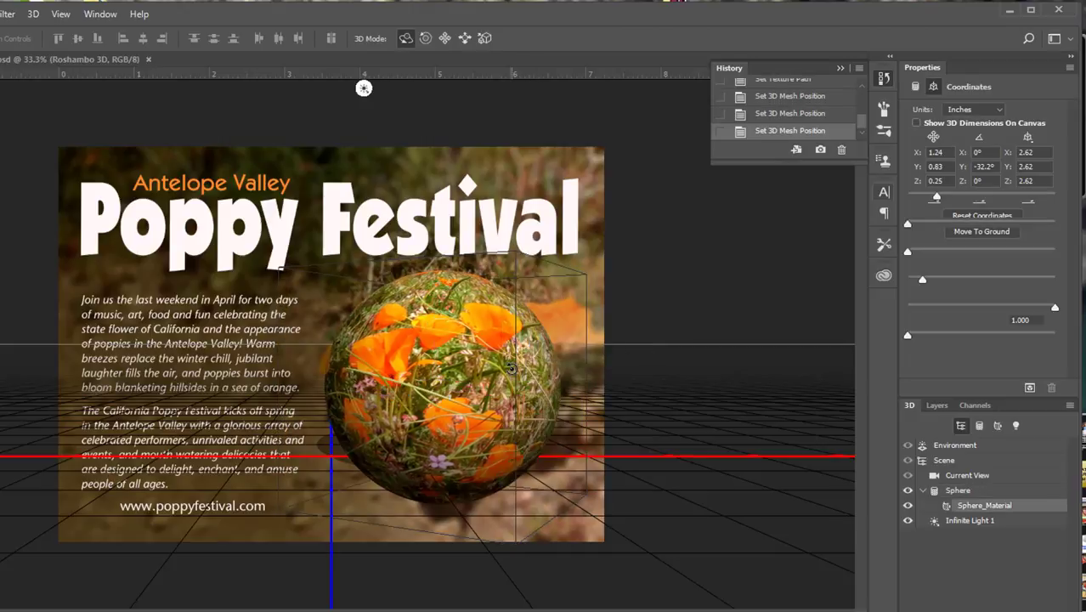
click(514, 369)
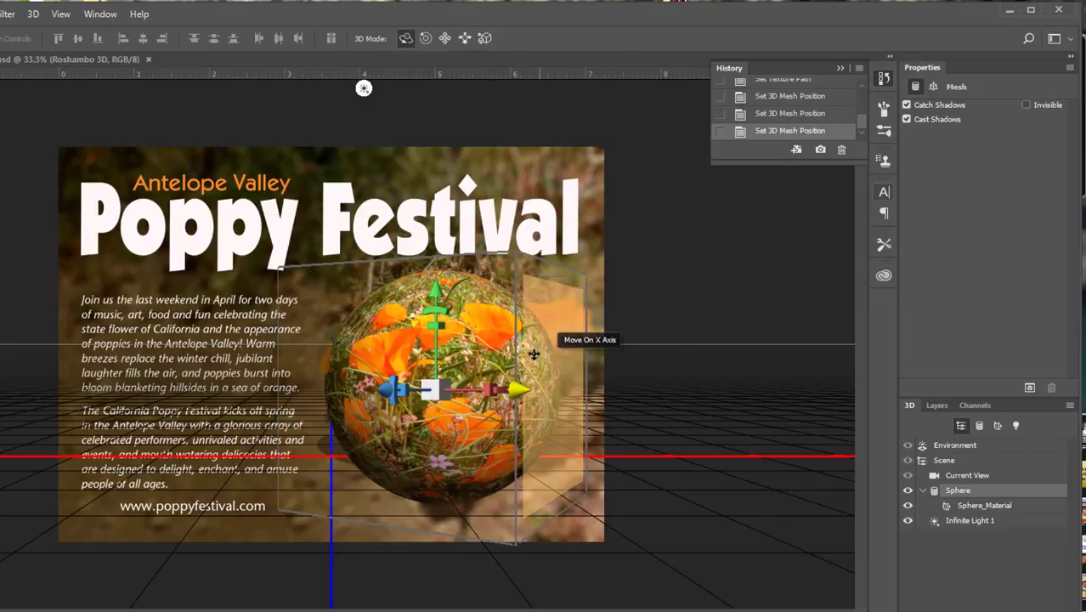
drag(517, 354, 476, 379)
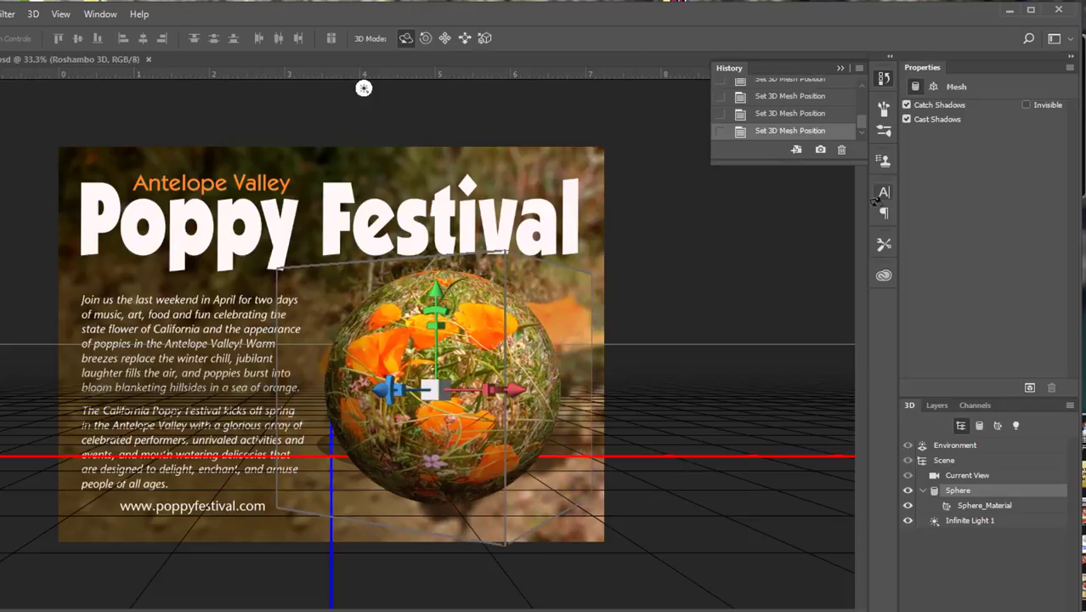
Set the sphere's Y rotation to exactly -26° in its coordinates.
click(934, 87)
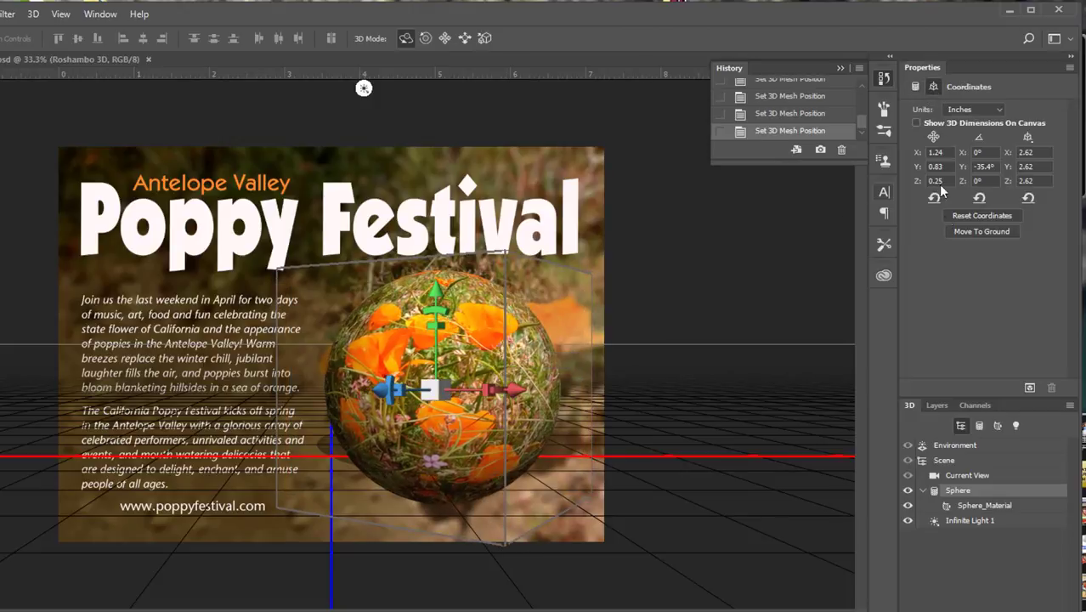
click(984, 167)
text(-5)
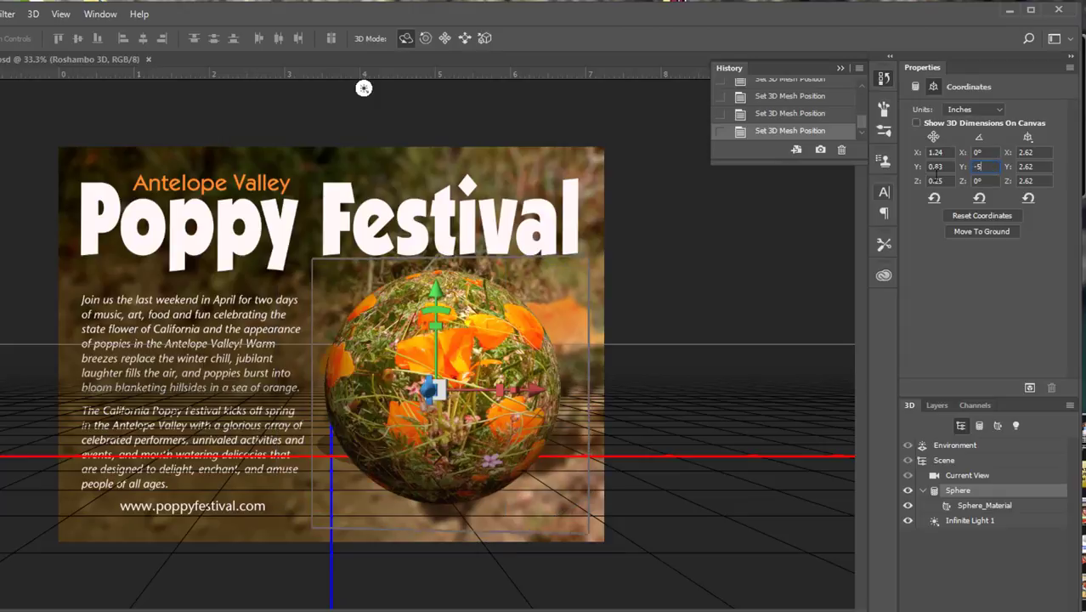
key(BackSpace)
text(26)
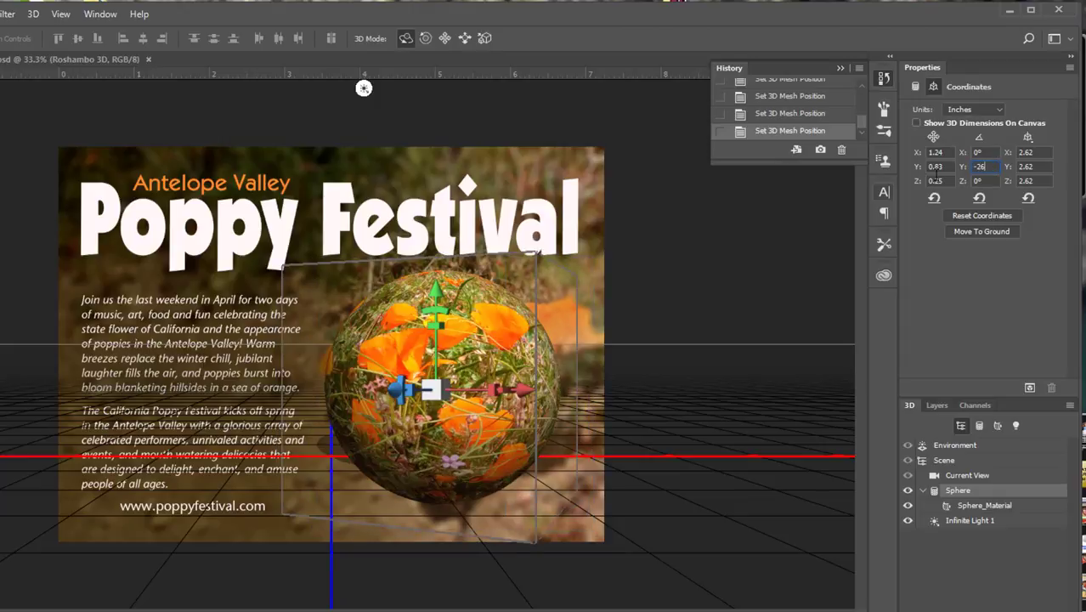
key(Return)
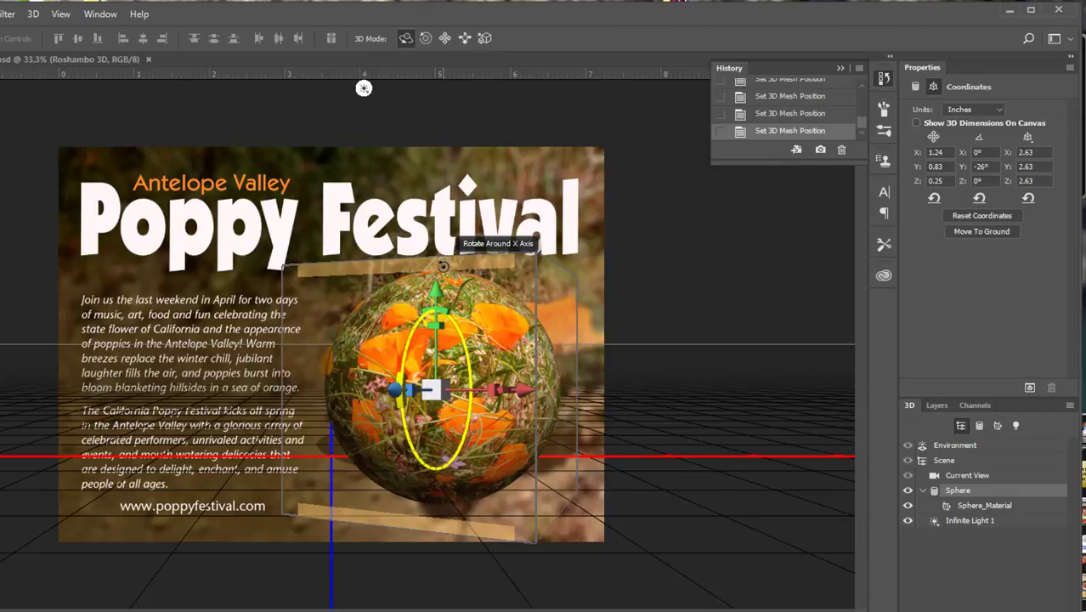
Tilt the sphere around its X axis to about -14° and scale it uniformly to about 2.94 inches.
drag(442, 262, 419, 316)
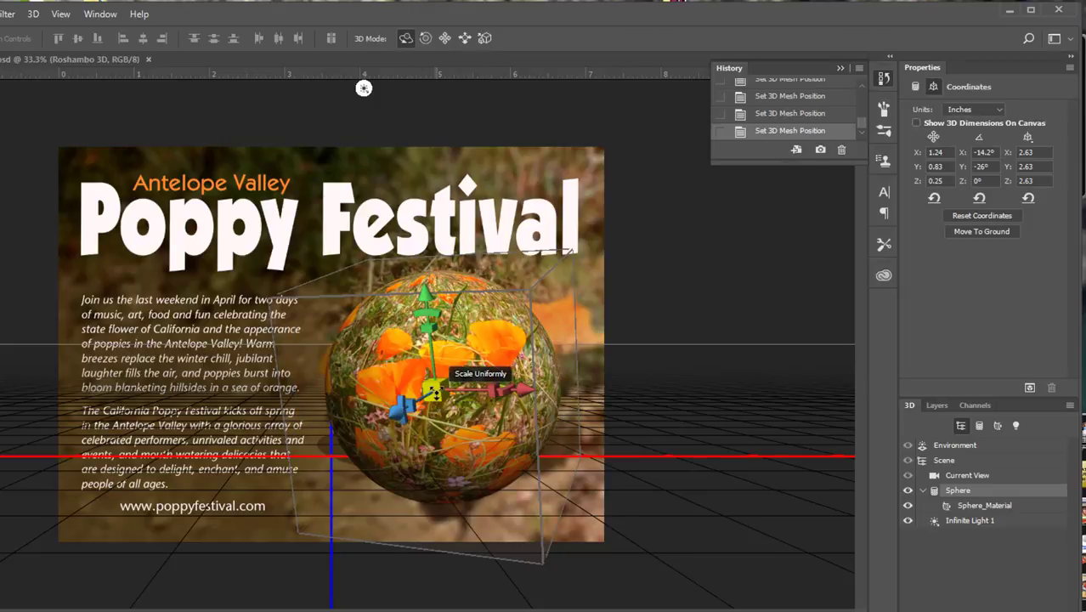
drag(433, 392, 434, 393)
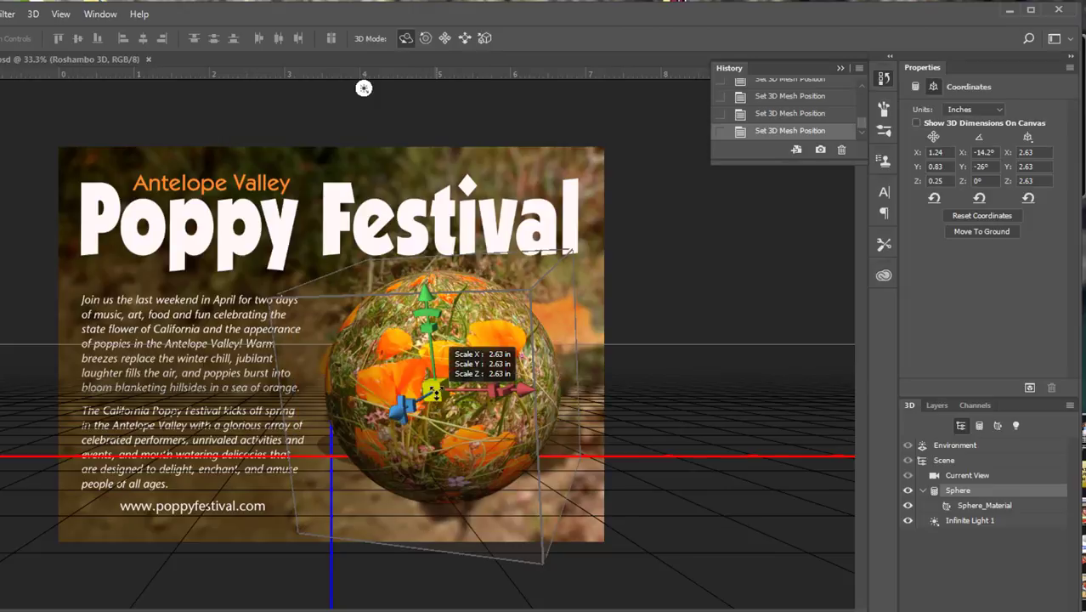
drag(434, 394, 435, 367)
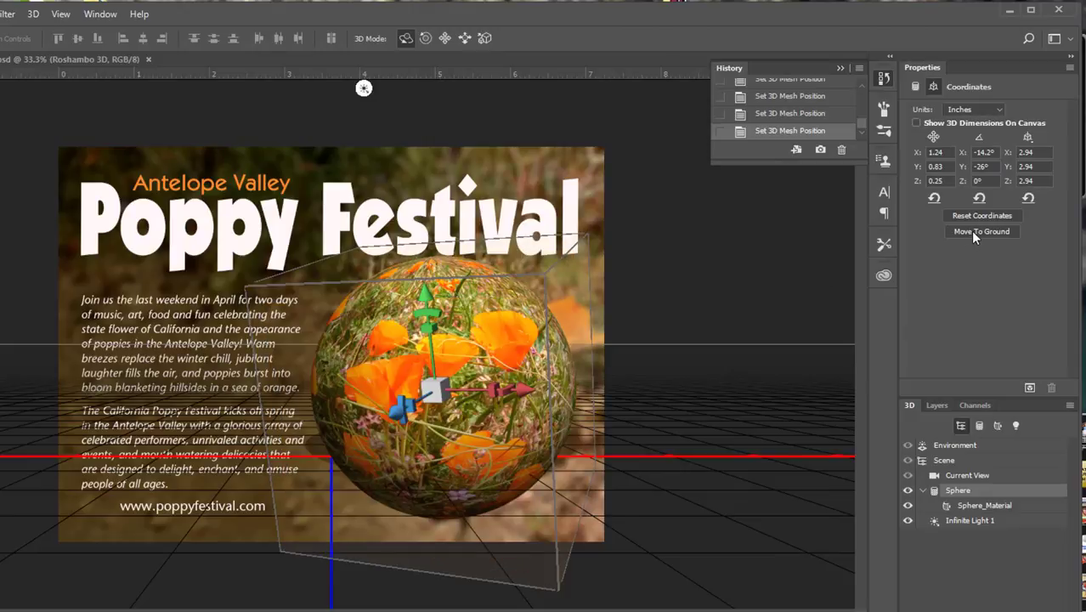
Move the sphere to the ground and pan the 3D camera to about Y 2.08 so the sphere clears the title.
click(971, 232)
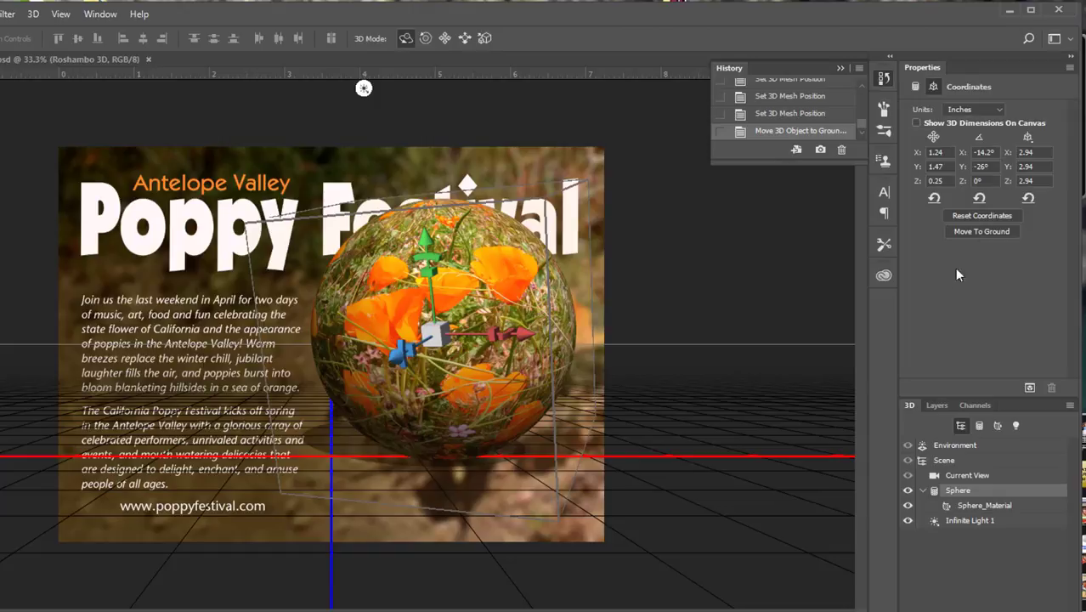
click(979, 478)
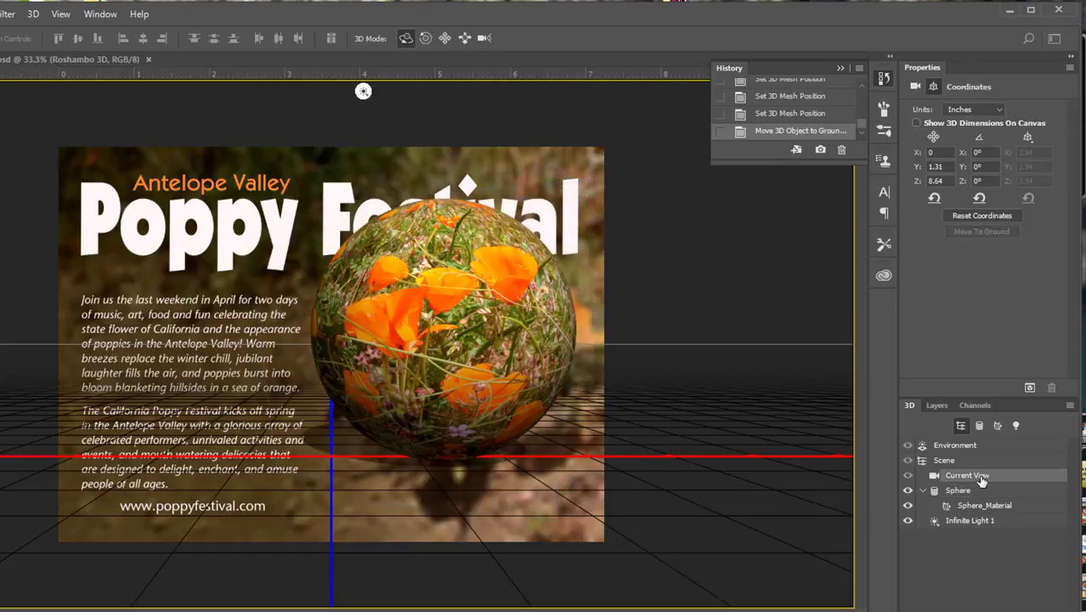
click(445, 39)
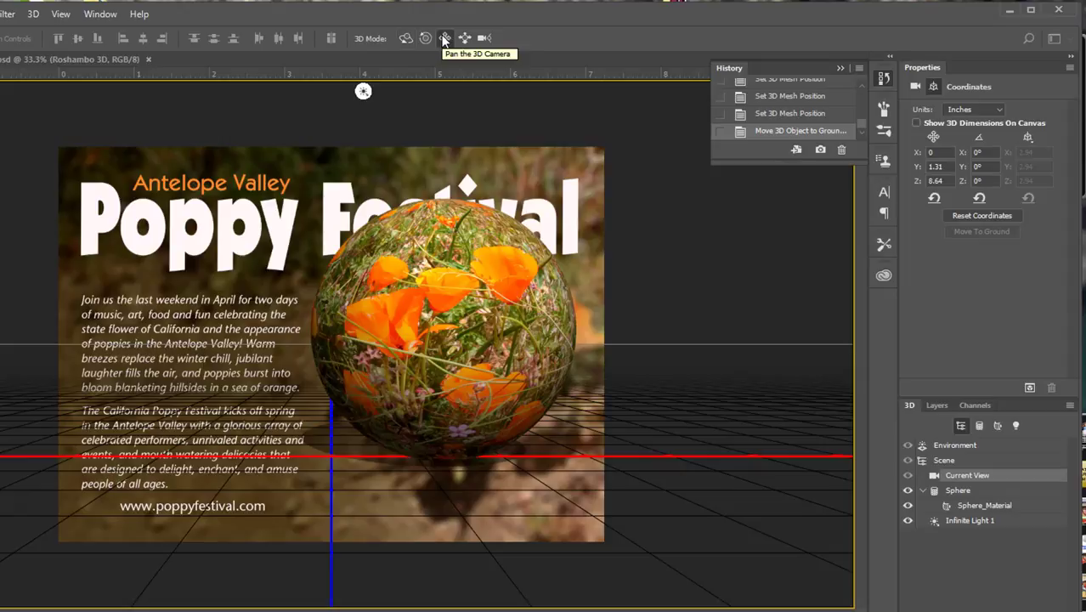
drag(450, 279, 456, 411)
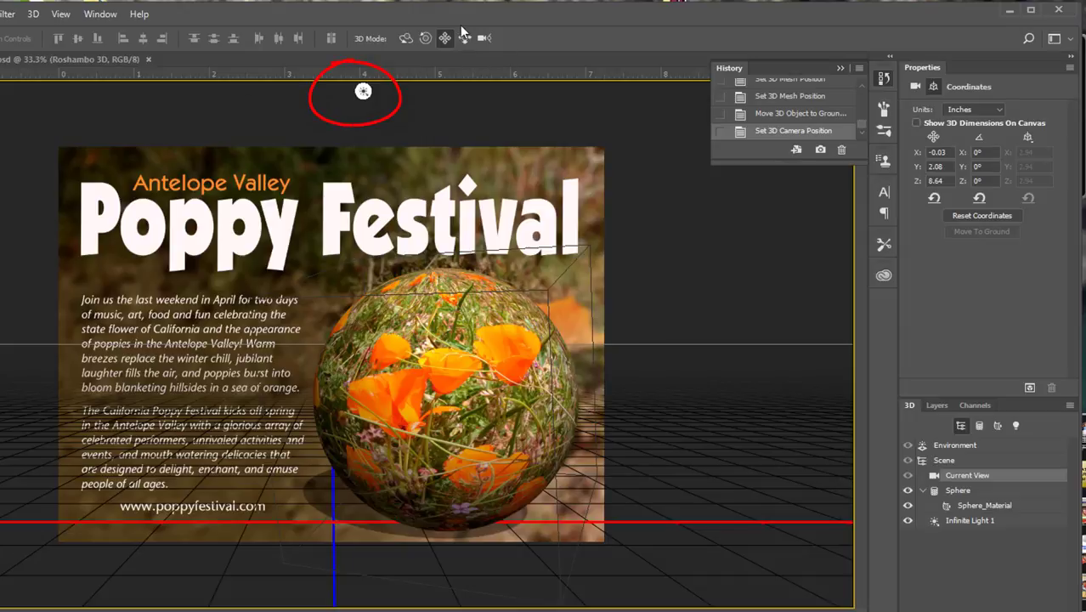
Redirect the infinite light to shine from the upper left, at about X 30.5°, Y 18°, Z -50.5°.
click(363, 91)
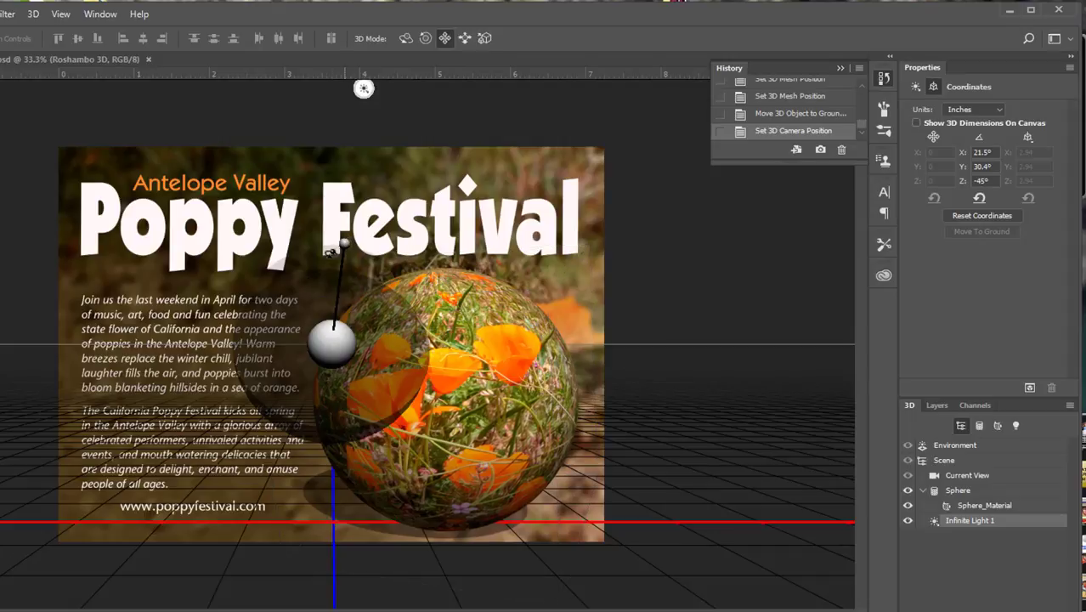
drag(330, 252, 295, 273)
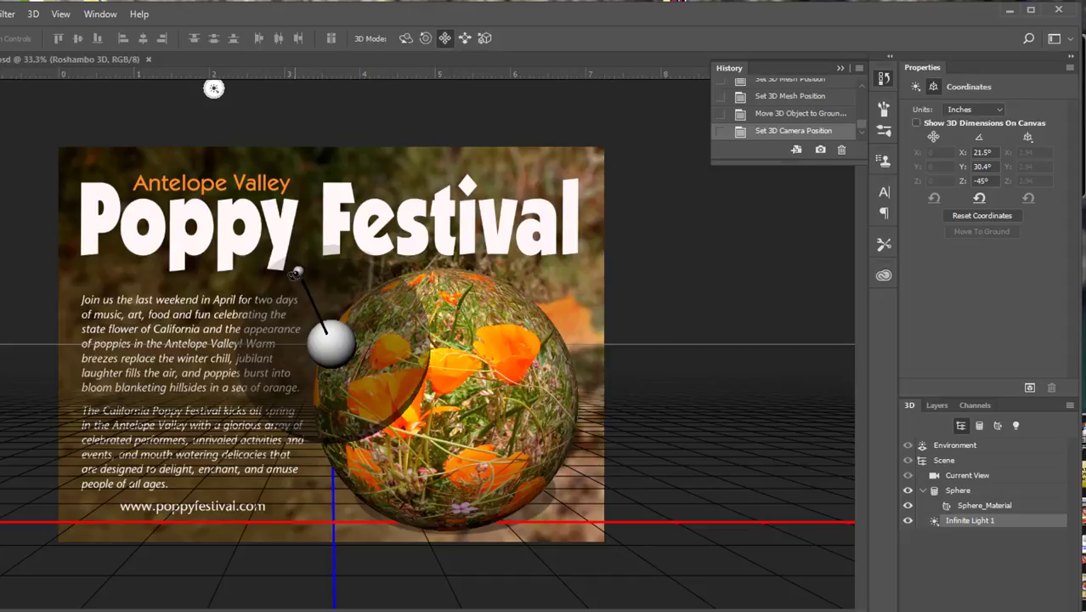
mouse_move(297, 272)
mouse_down()
mouse_move(299, 257)
mouse_move(289, 255)
mouse_up()
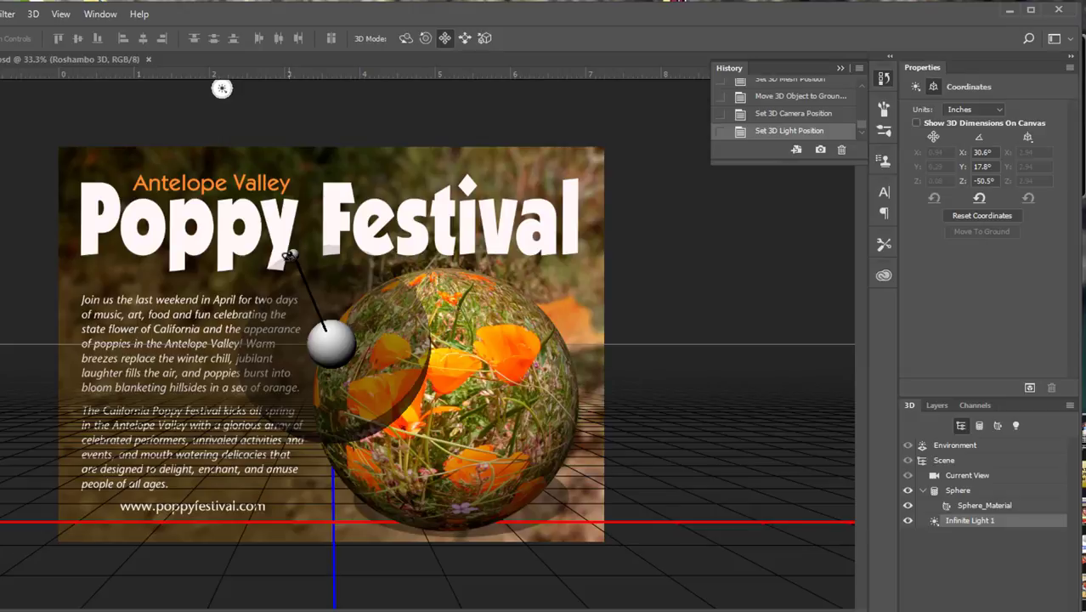
Set the infinite light's intensity to 60% and its shadow softness to 30%.
click(914, 86)
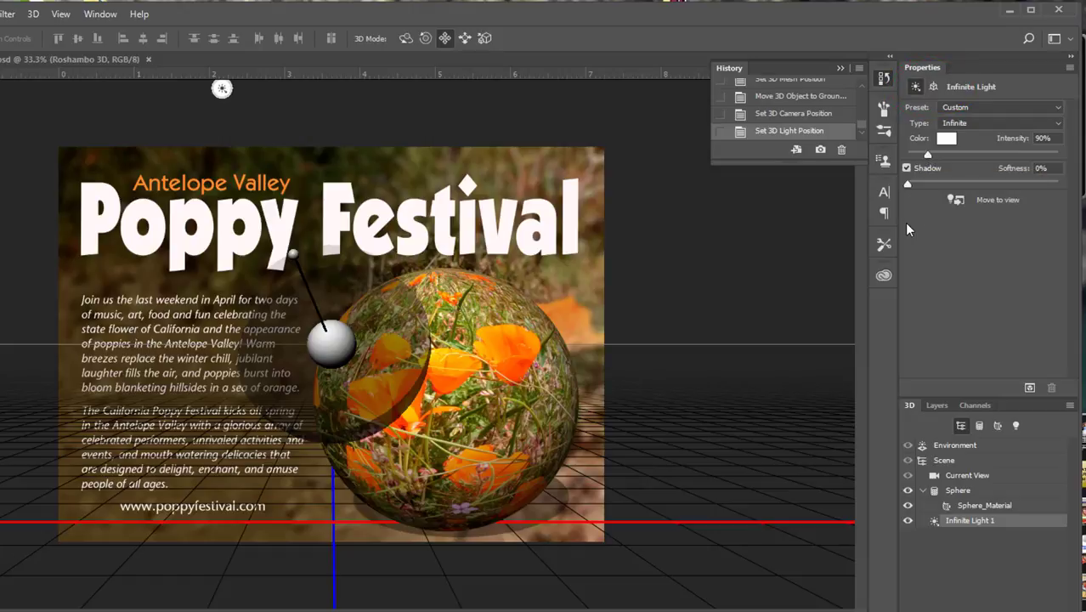
drag(1015, 138, 1005, 146)
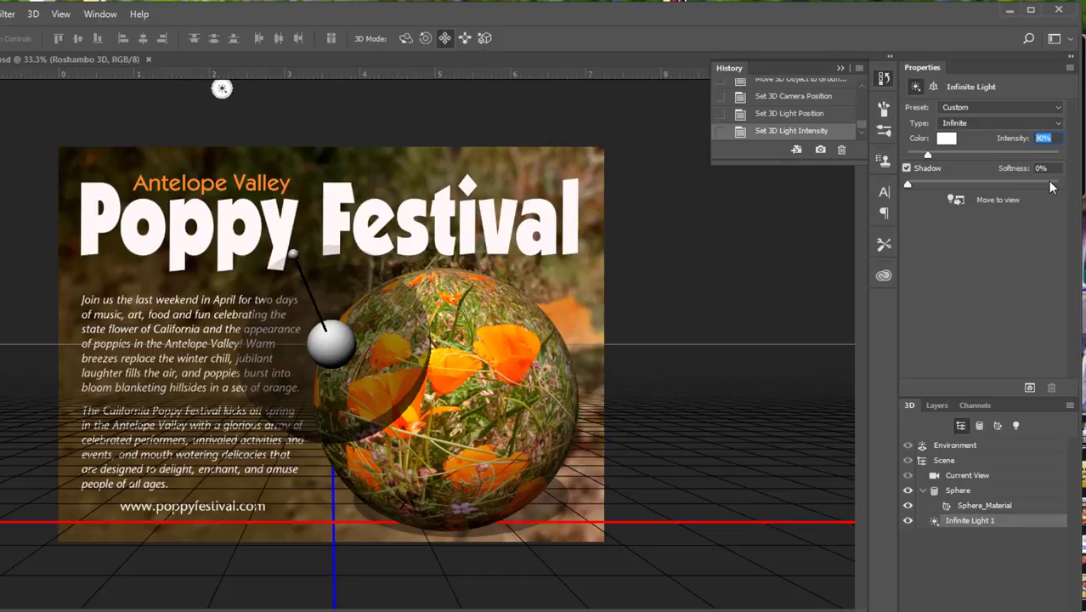
text(68)
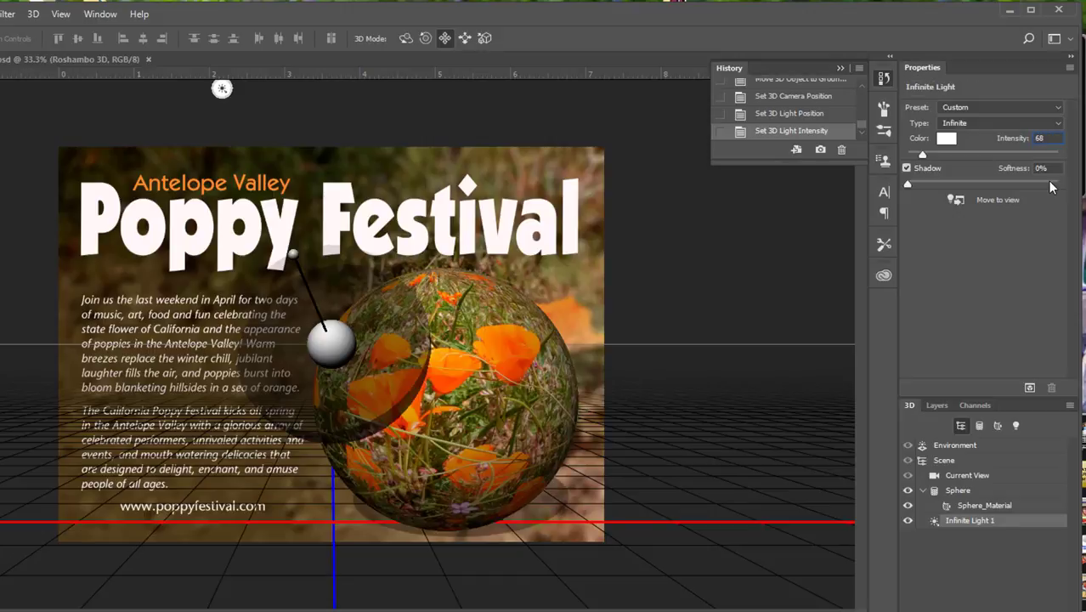
key(Tab)
text(30)
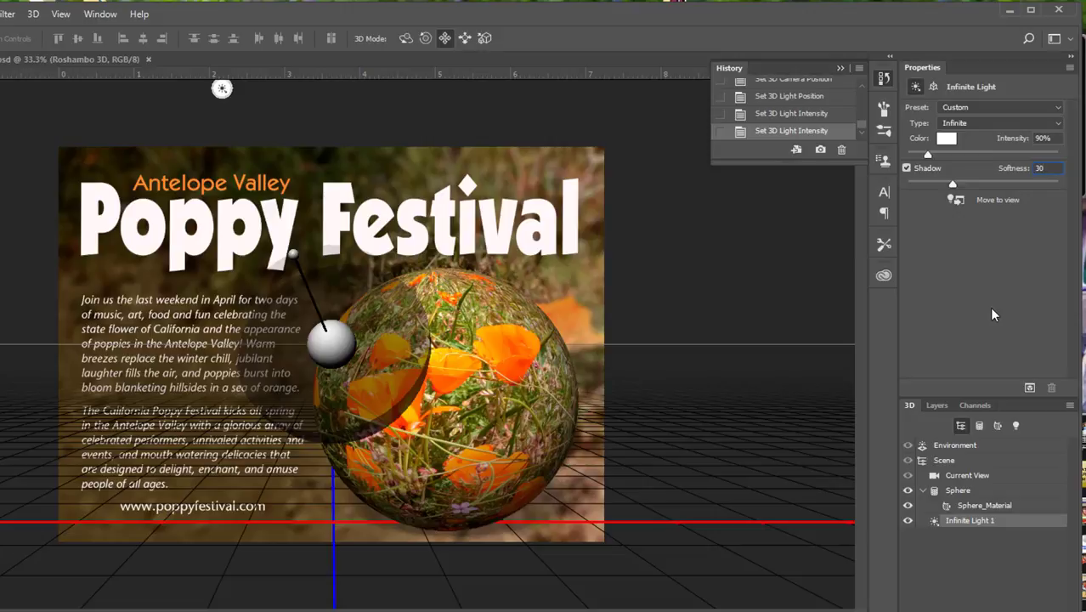
key(Tab)
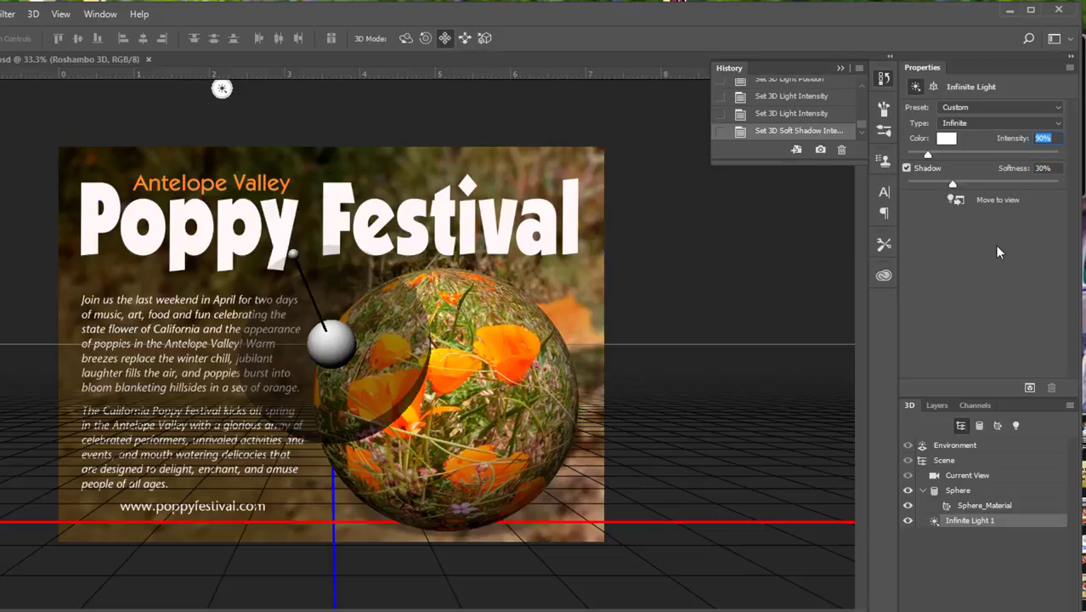
text(68)
key(Return)
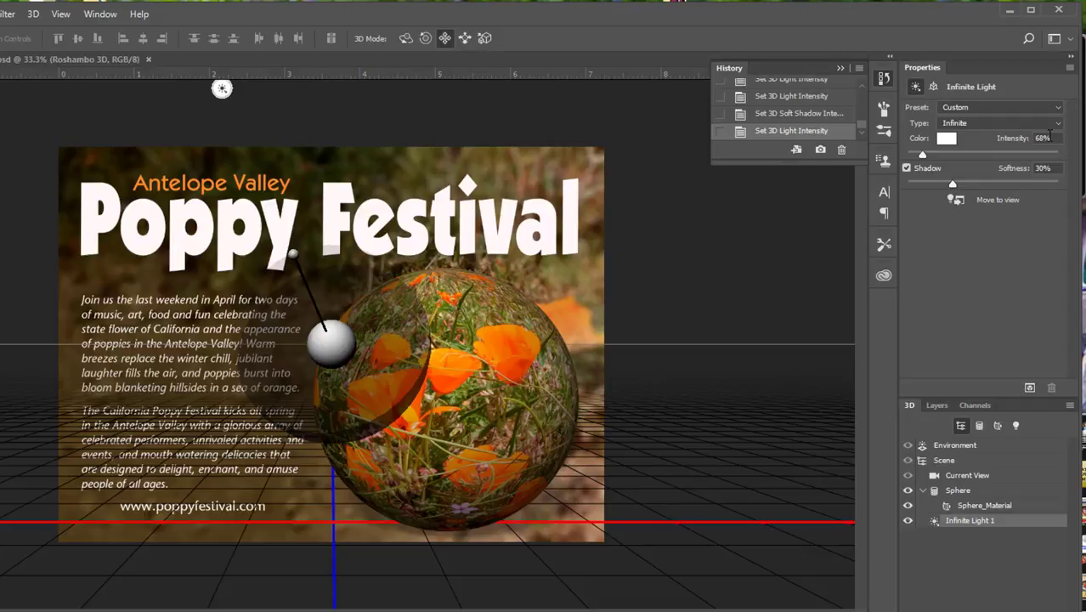
click(1018, 136)
text(60)
key(Return)
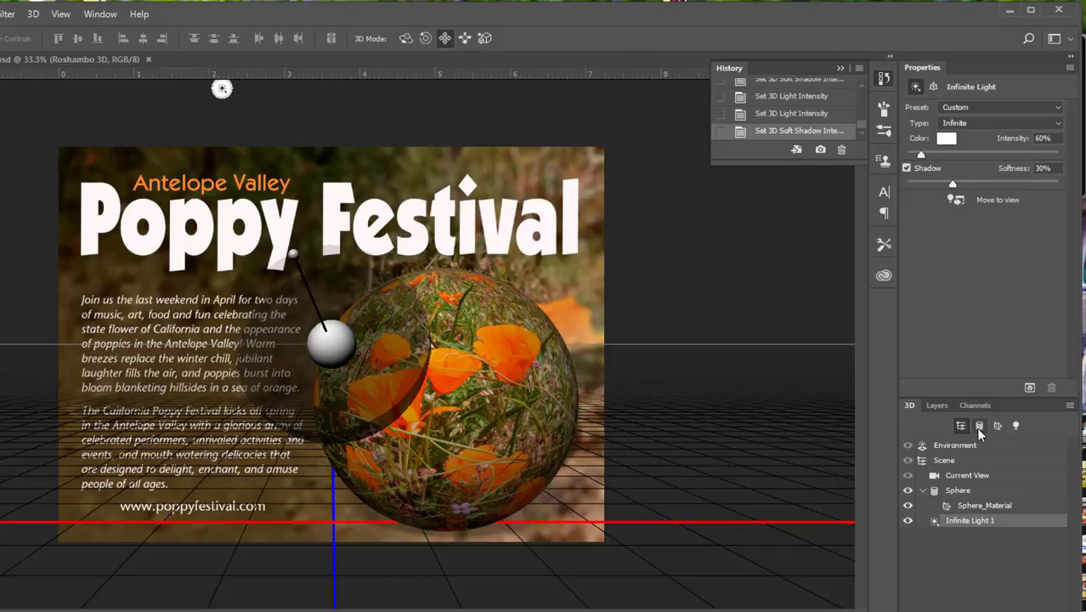
Set the environment's ground plane shadow opacity to 85% and render the 3D globe.
click(963, 447)
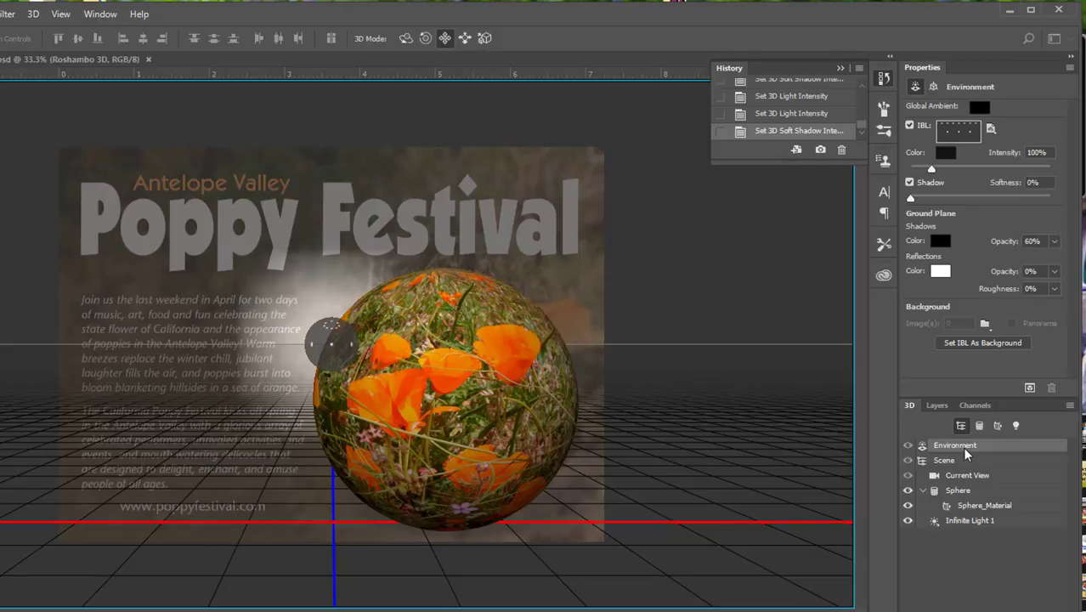
click(1005, 241)
text(85)
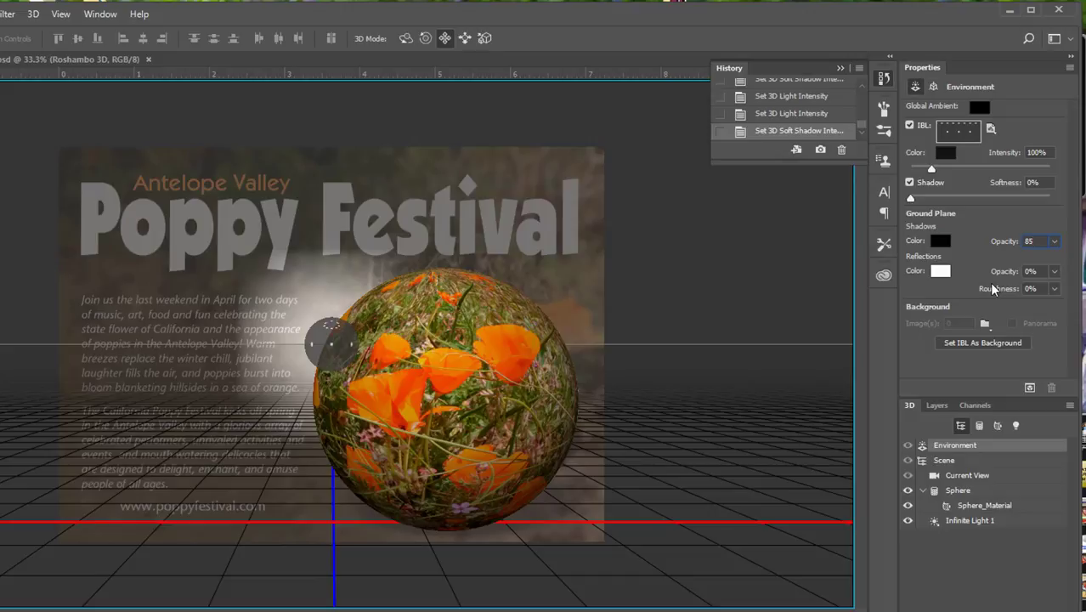
key(Return)
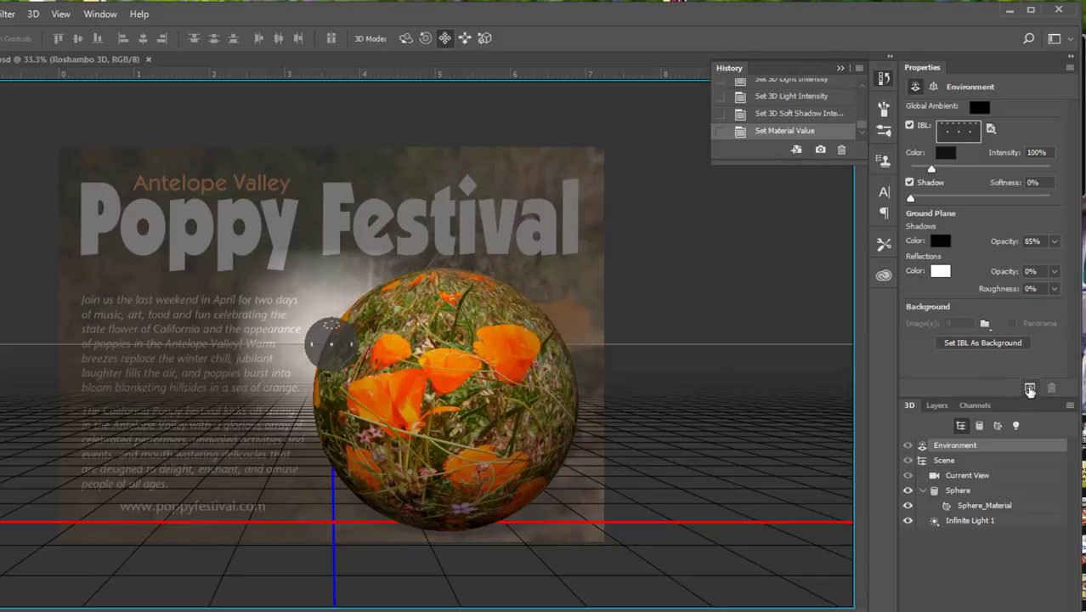
click(1028, 389)
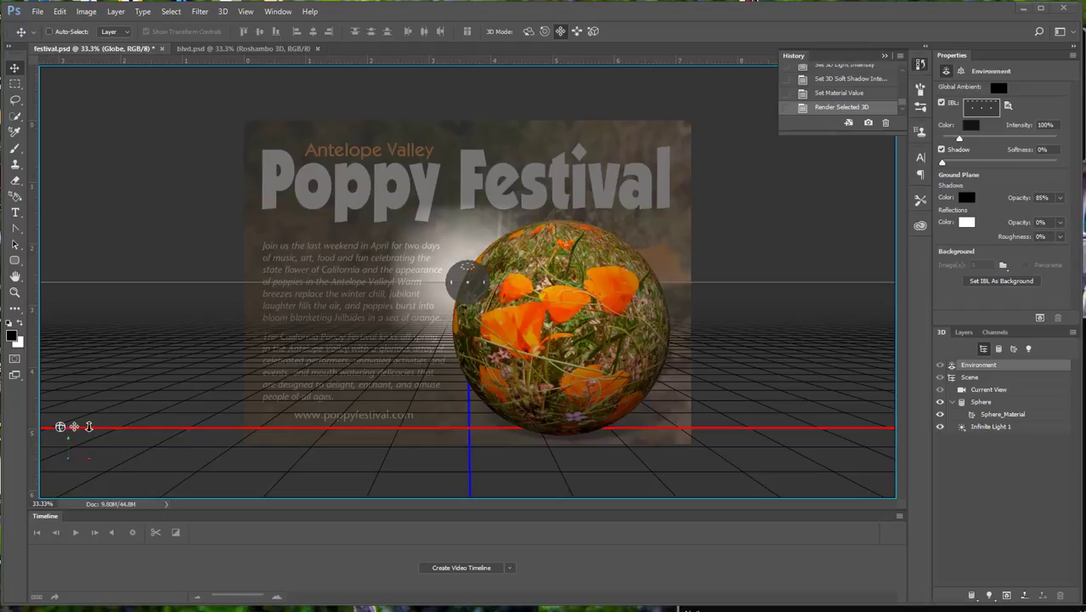
With the body text layer selected, save the layout with the globe as a new layer comp named Final 3D, capturing layer visibility.
click(963, 332)
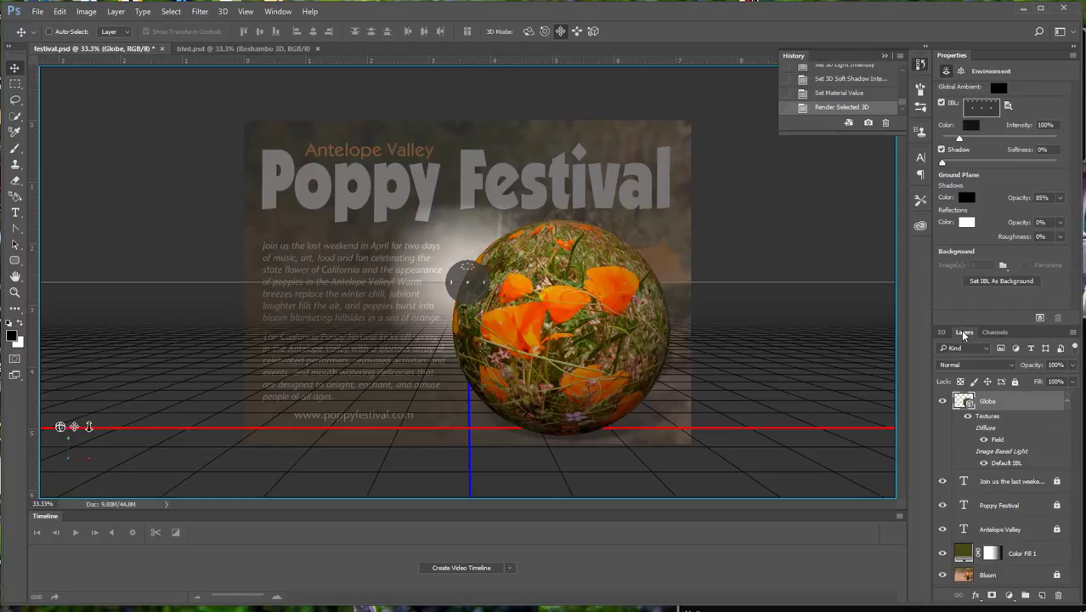
click(995, 482)
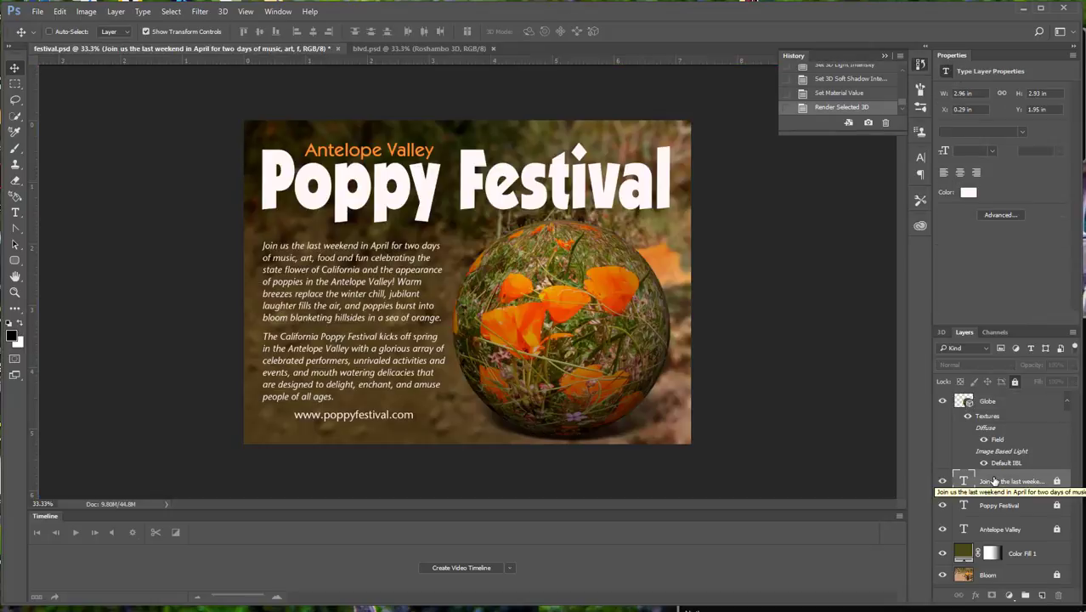
click(278, 11)
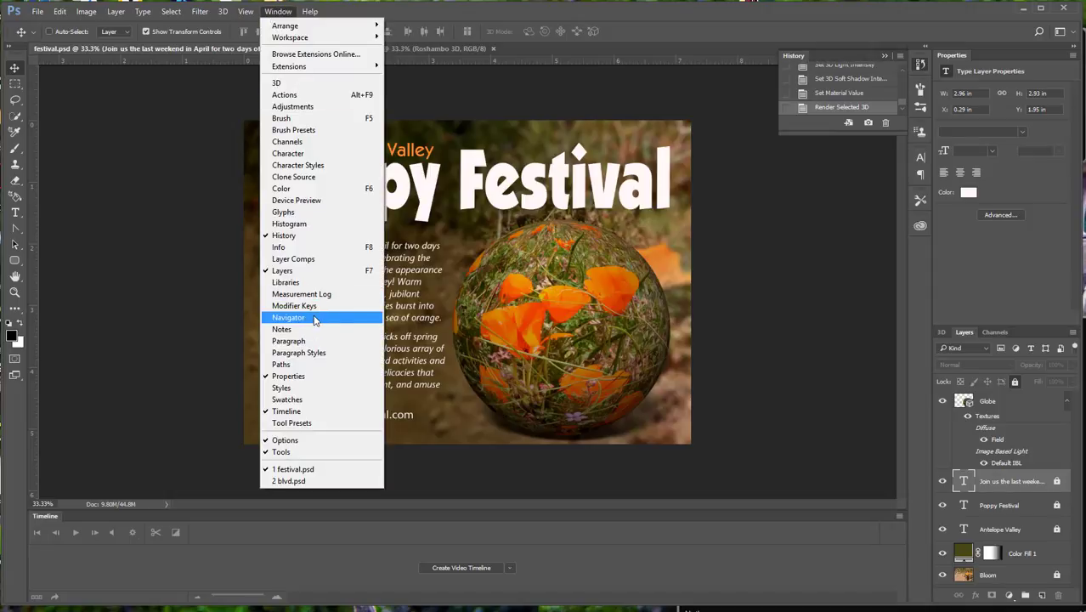
click(331, 259)
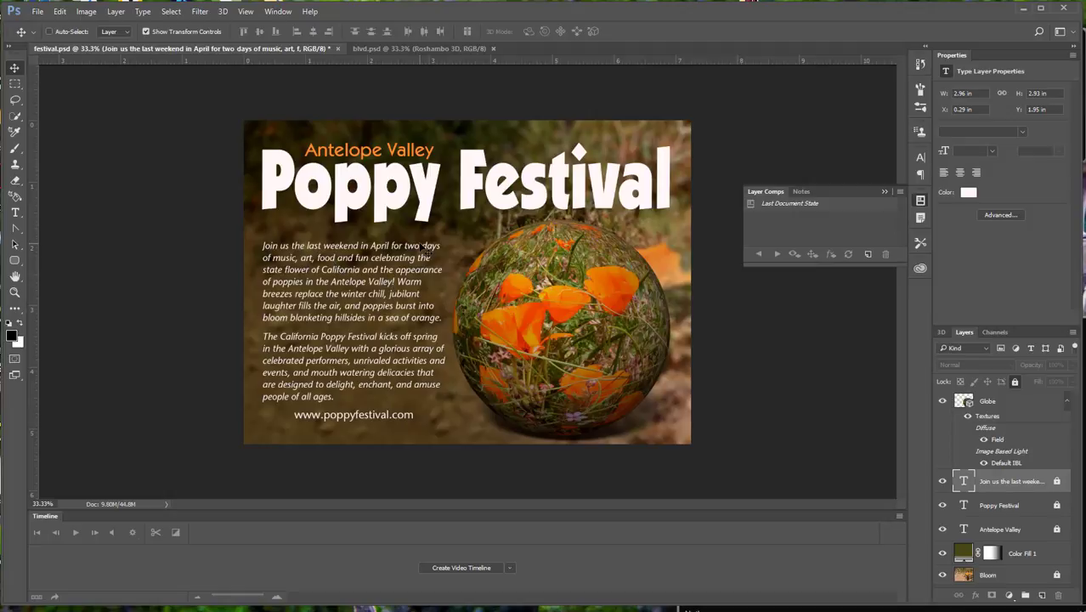
click(867, 255)
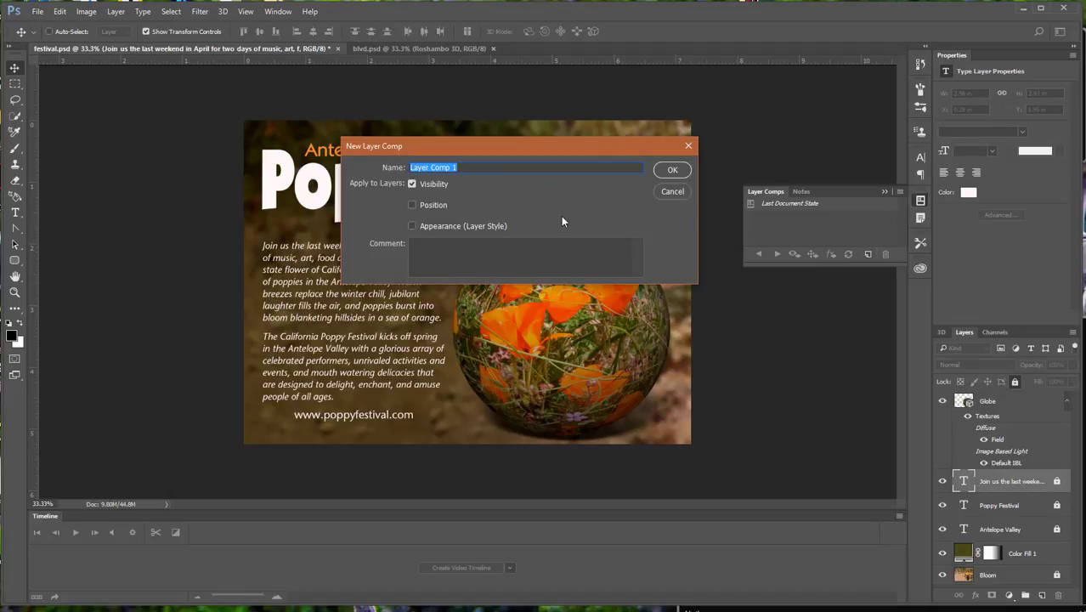
text(Final 3d)
key(BackSpace)
text(D)
click(674, 170)
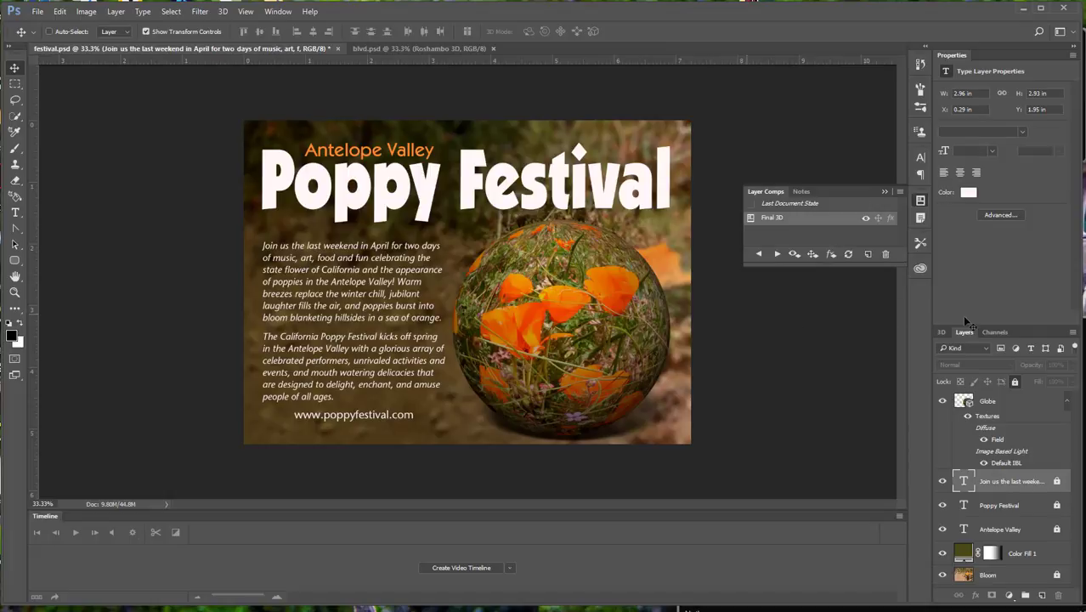
Hide the Globe layer and save the layout as a second layer comp named Final Flat.
click(941, 402)
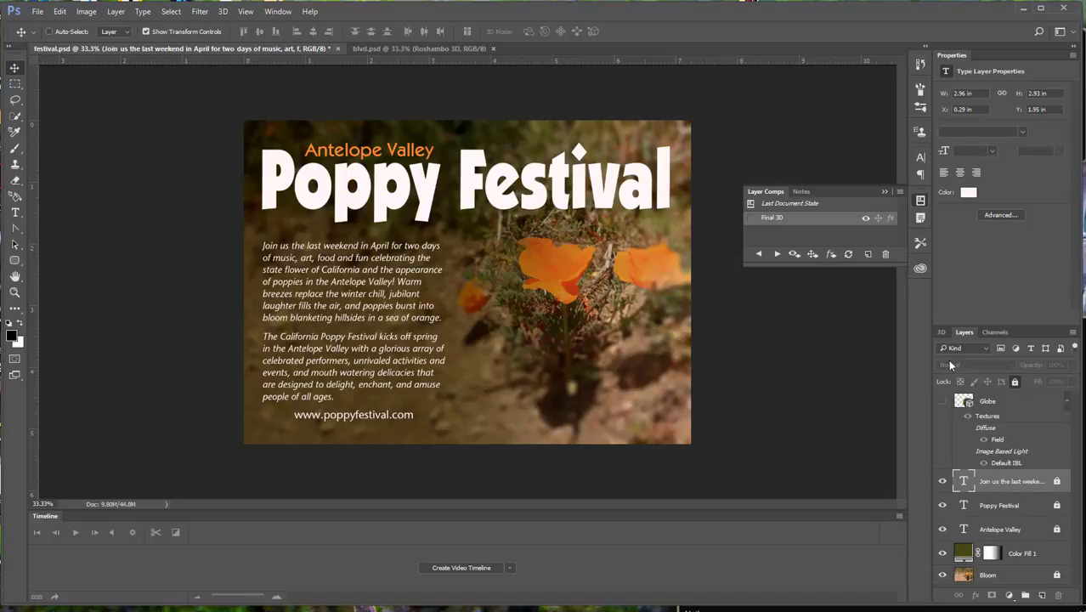
click(869, 256)
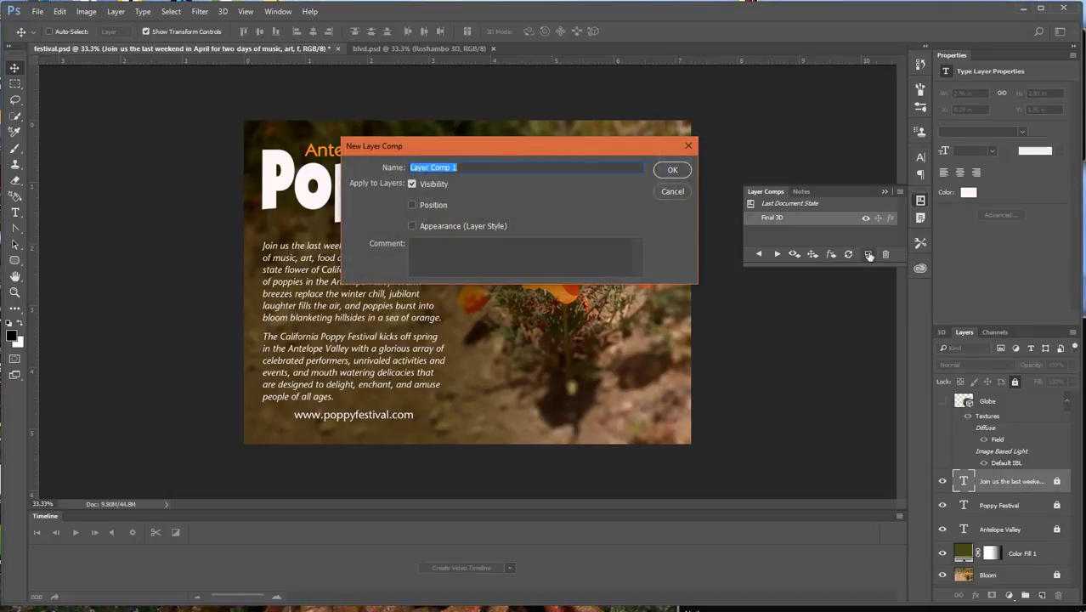
text(Final Flat)
click(682, 171)
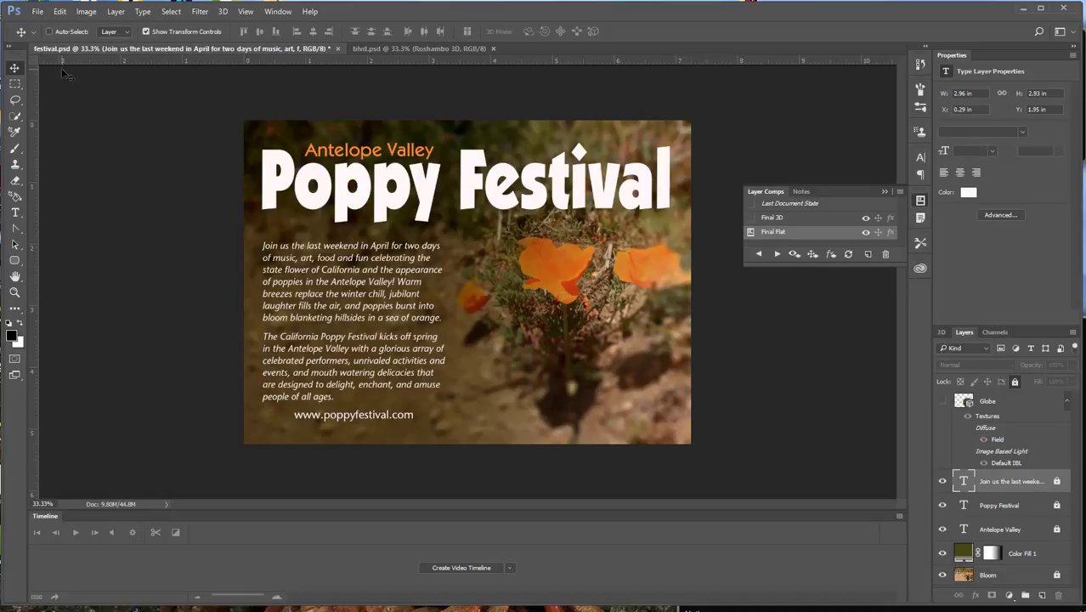
Start exporting the layer comps to files and choose the Cards folder as the destination.
click(38, 12)
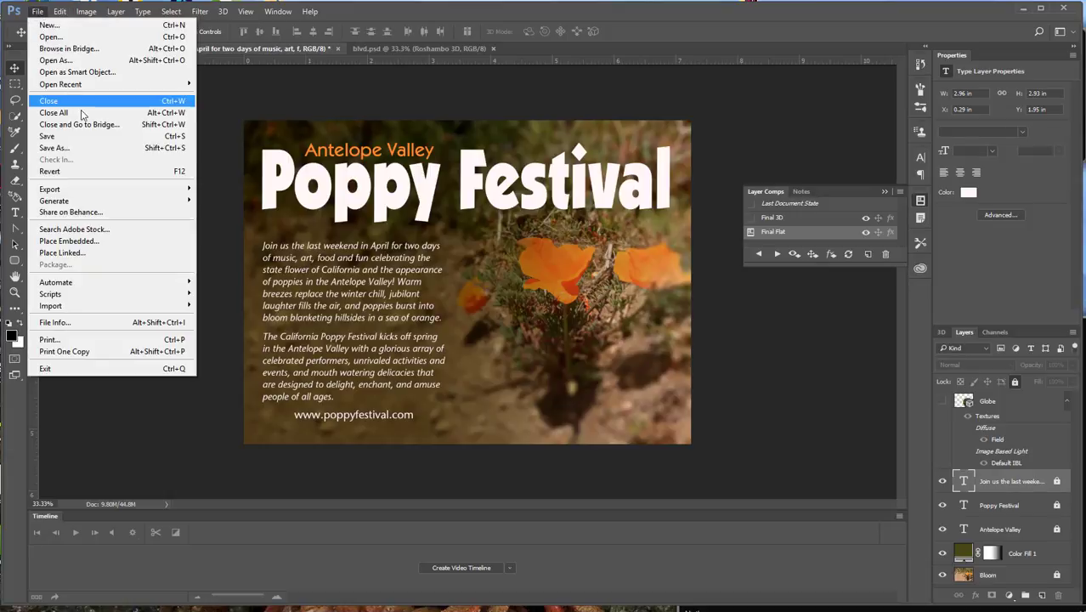
mouse_move(91, 194)
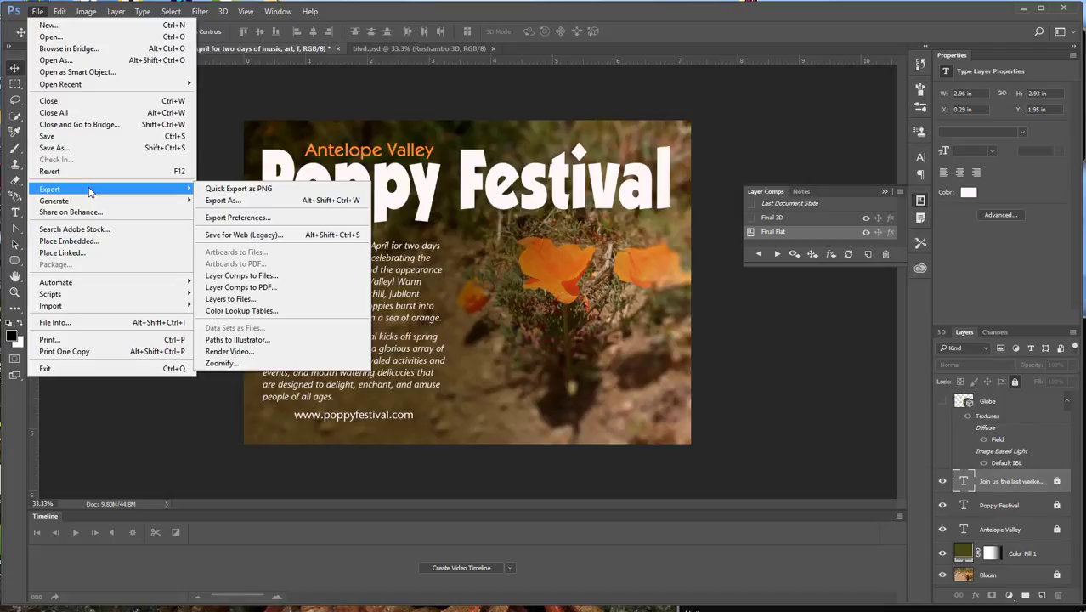
click(273, 278)
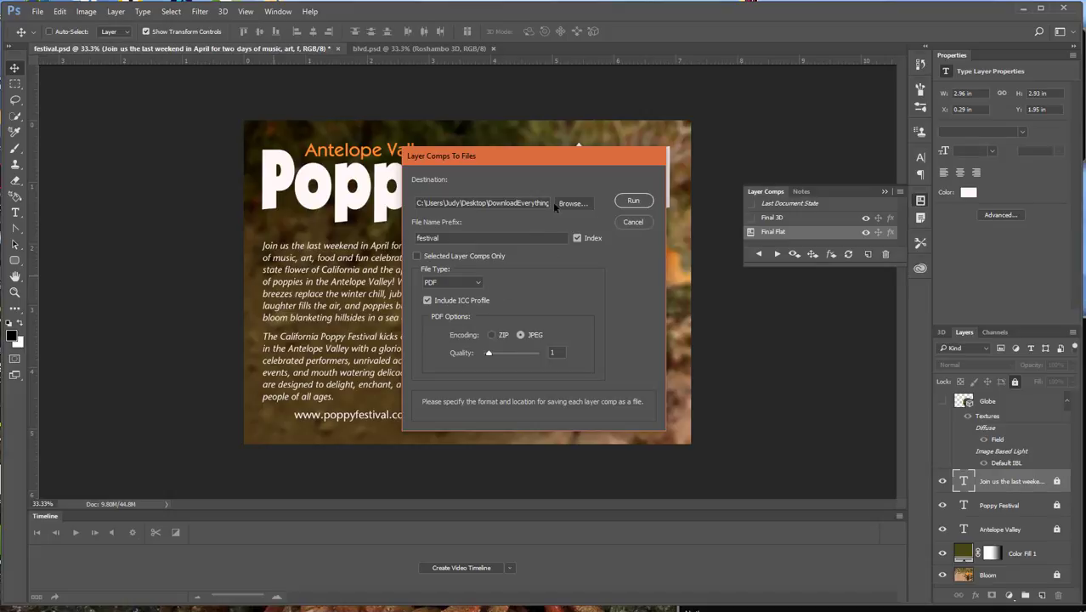
click(571, 203)
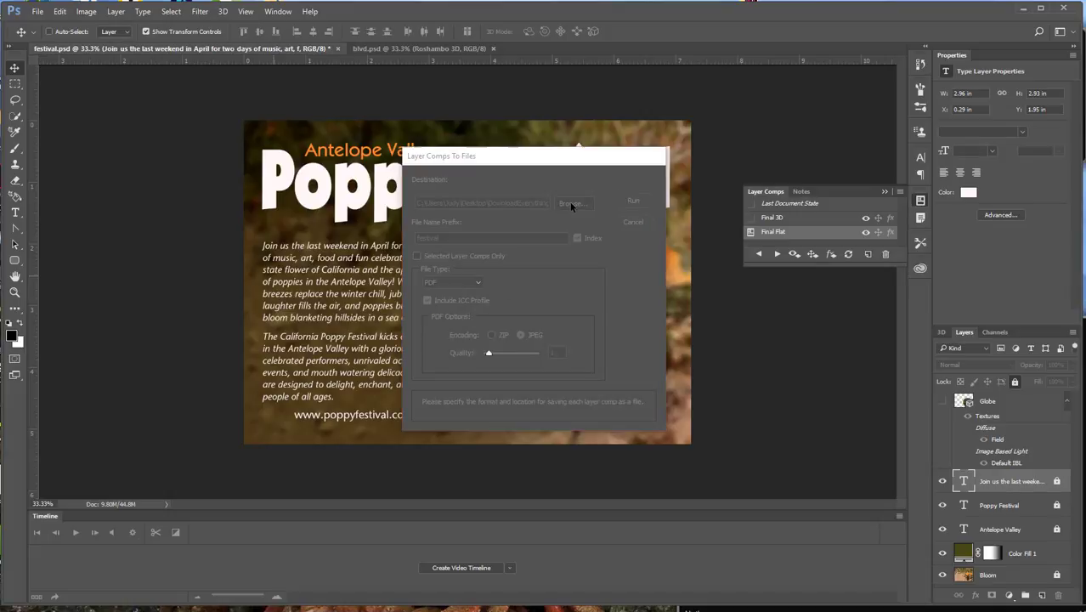
mouse_move(625, 289)
mouse_down()
mouse_move(621, 323)
mouse_move(623, 303)
mouse_up()
click(558, 436)
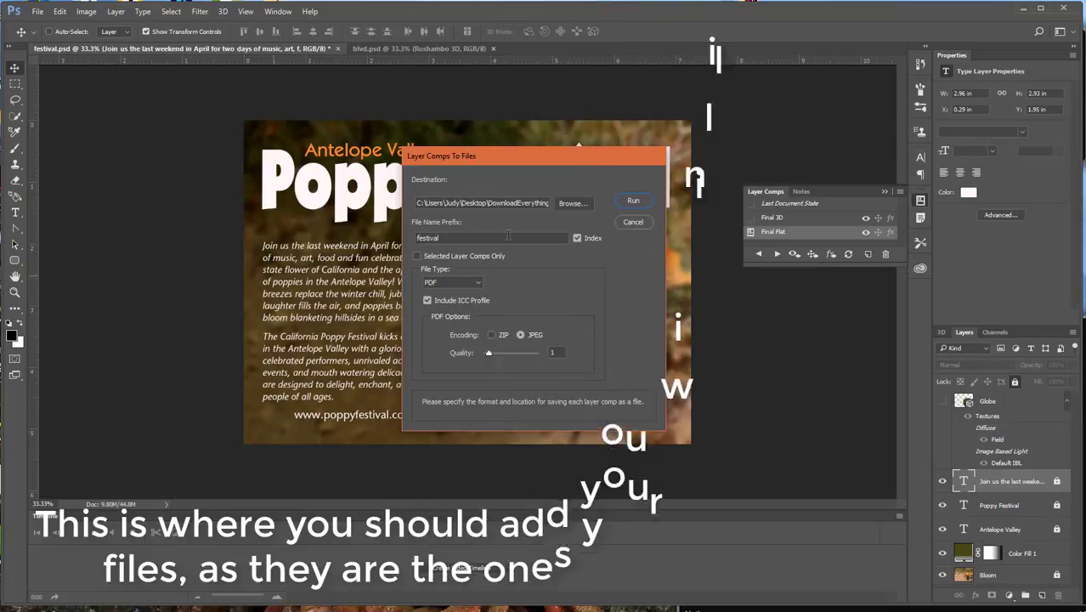
Export both layer comps as JPEG files with the file name prefix festival.
click(475, 284)
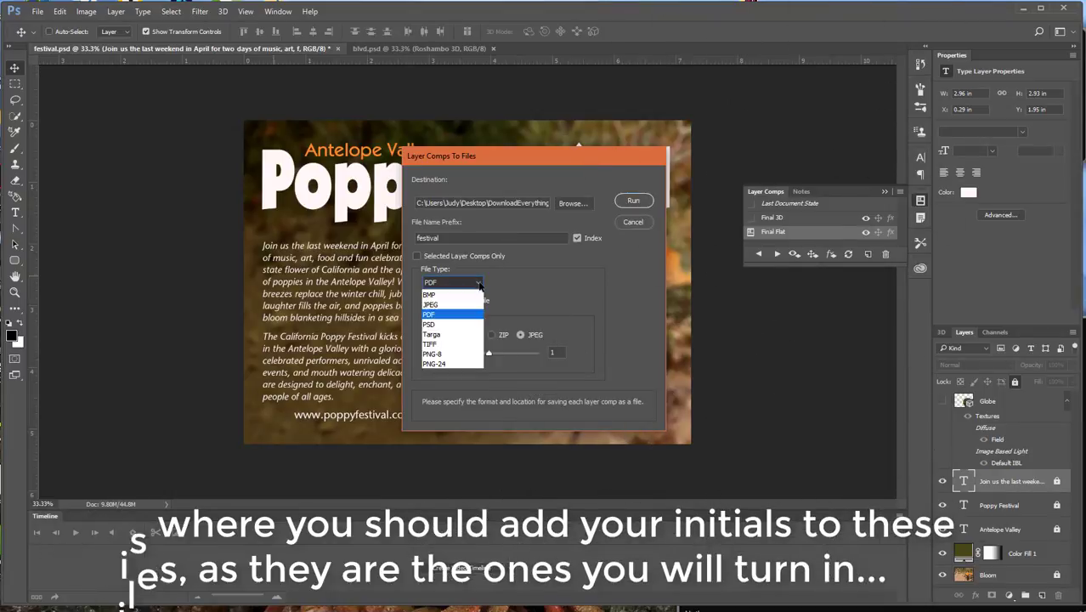
click(449, 305)
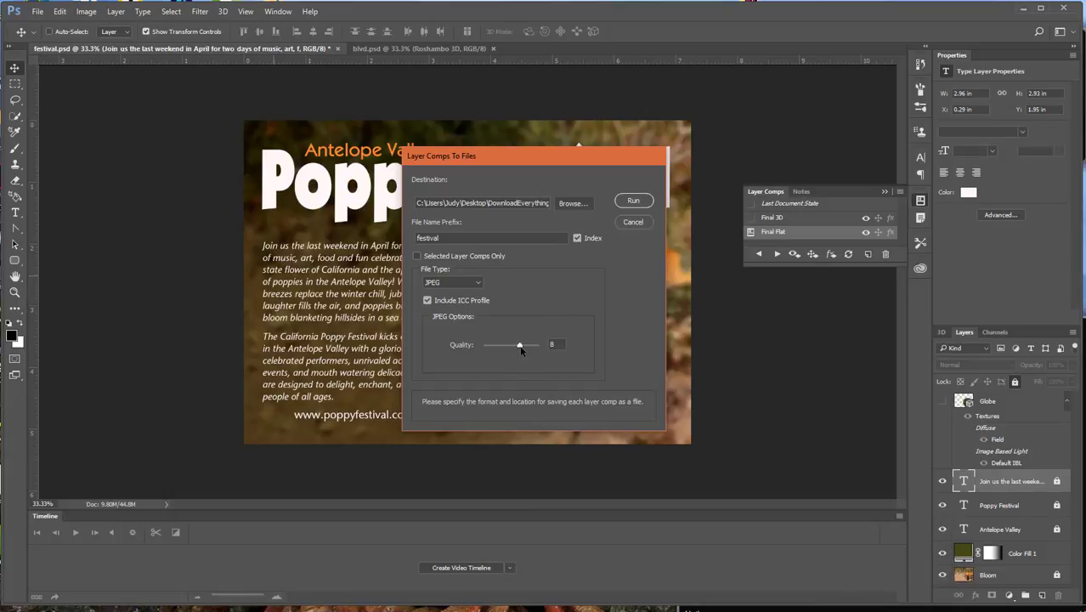
drag(521, 349, 512, 352)
click(634, 201)
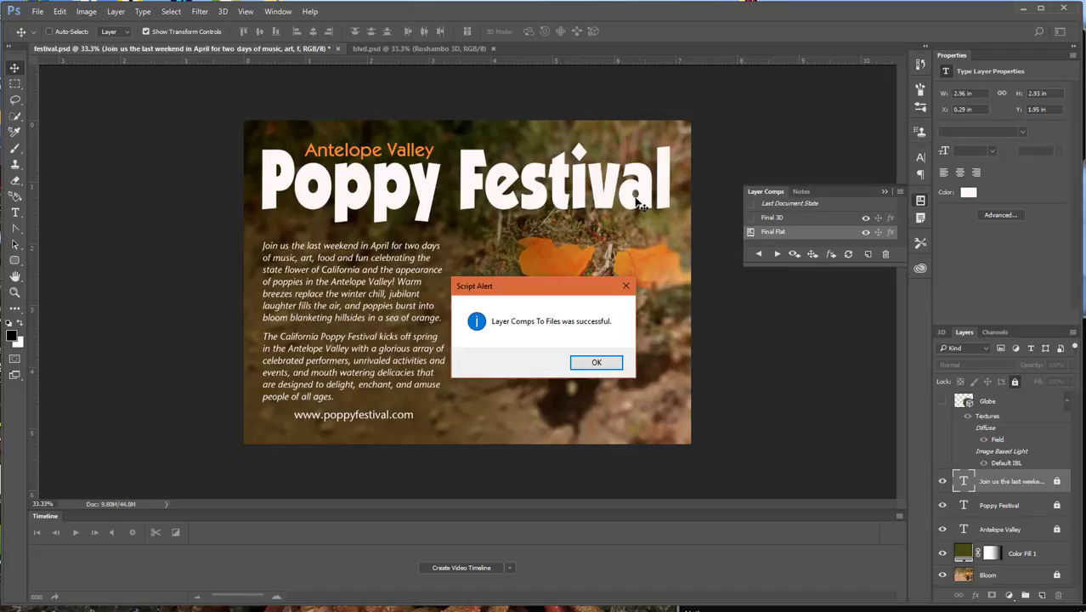
click(596, 362)
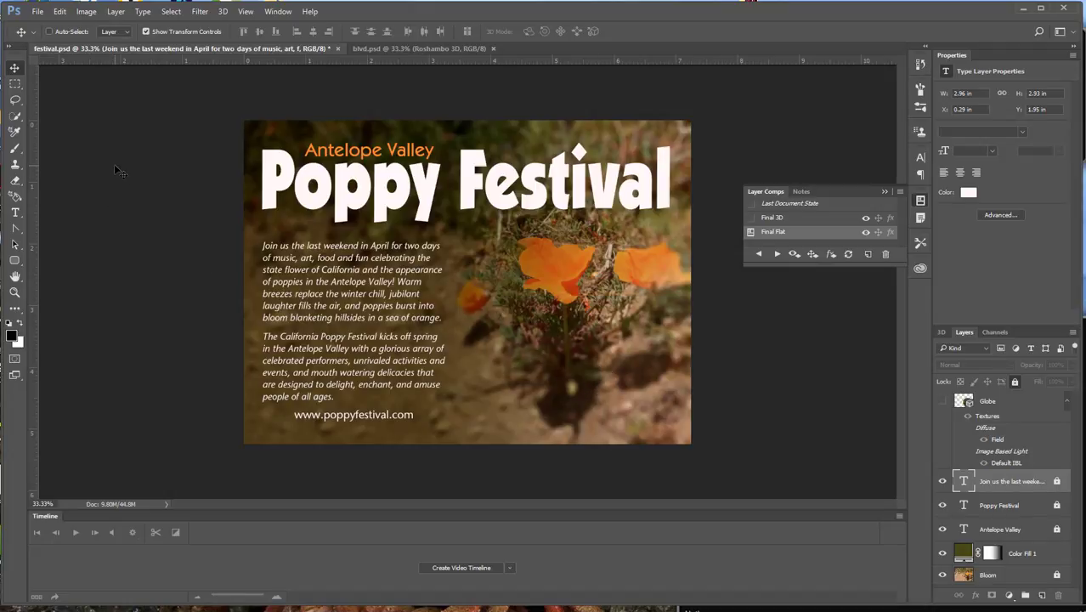
Switch to File Explorer and check the exported layer comp images in the Cards folder.
key(alt+Tab)
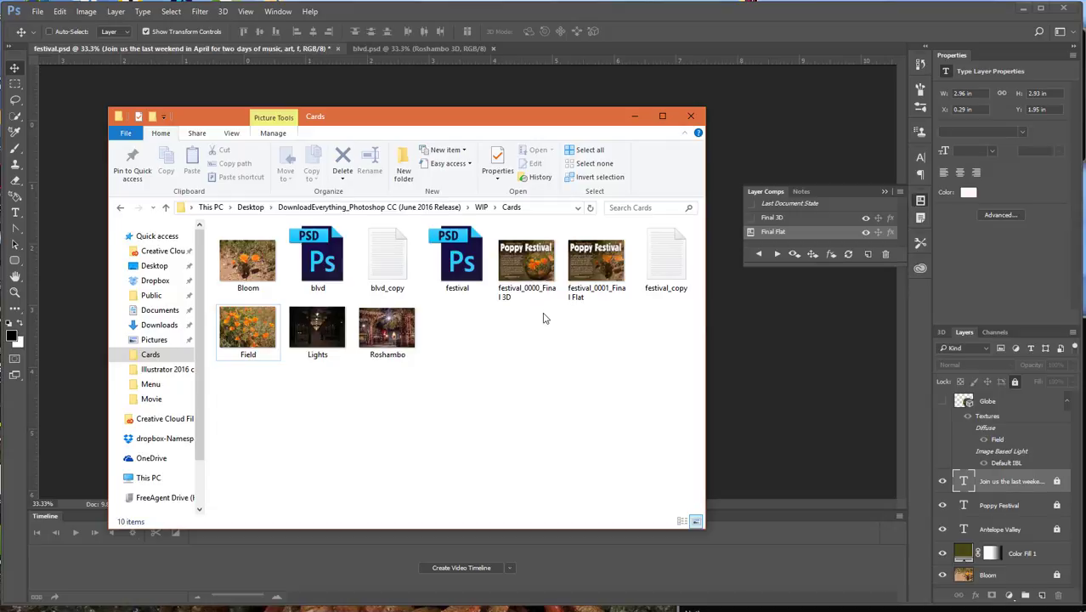
mouse_move(603, 268)
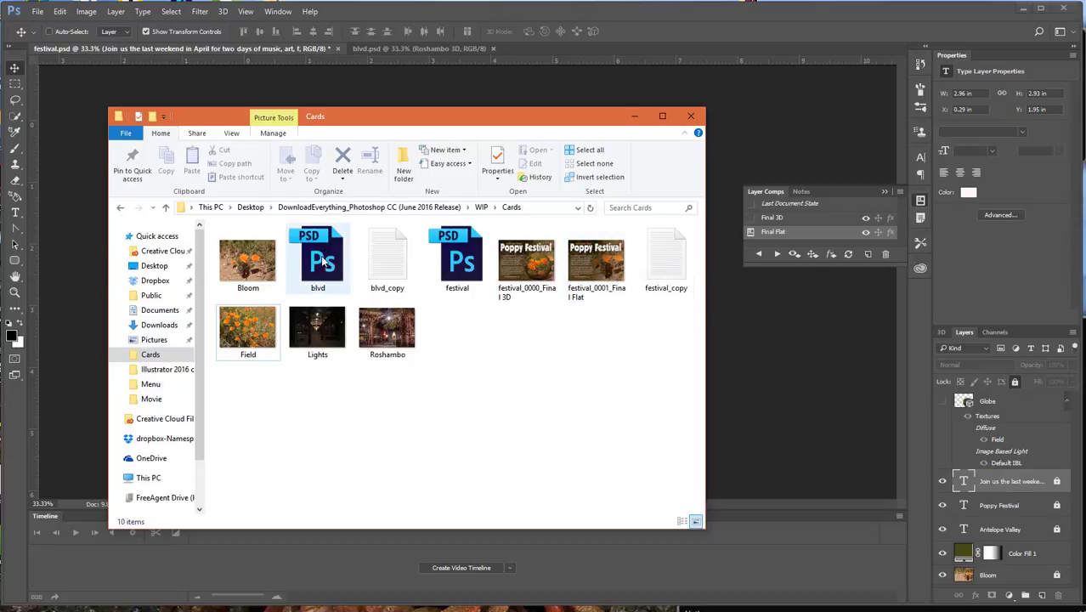
mouse_move(323, 270)
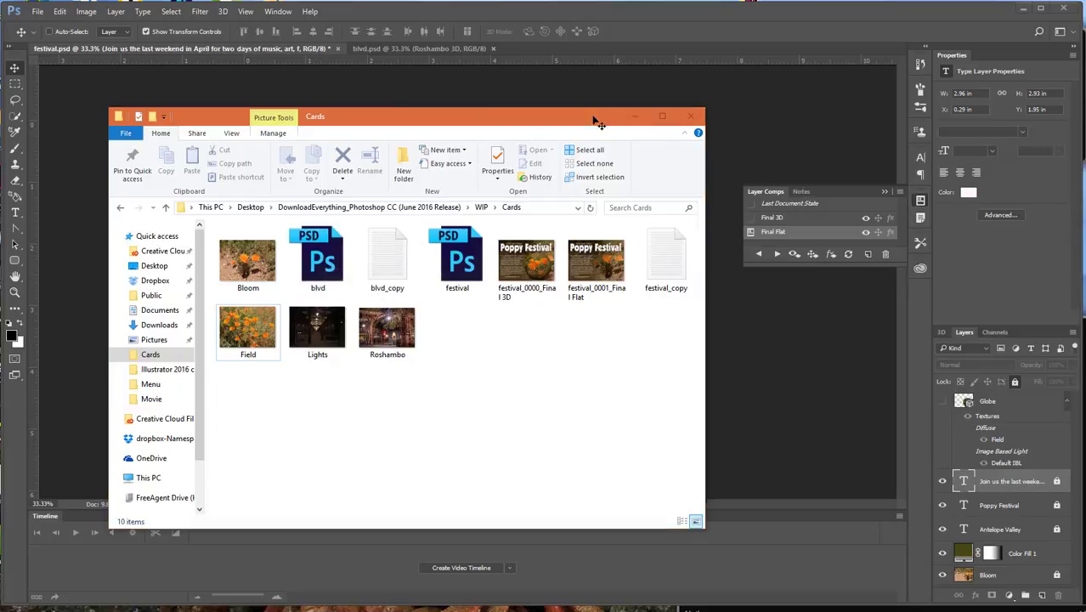
click(635, 115)
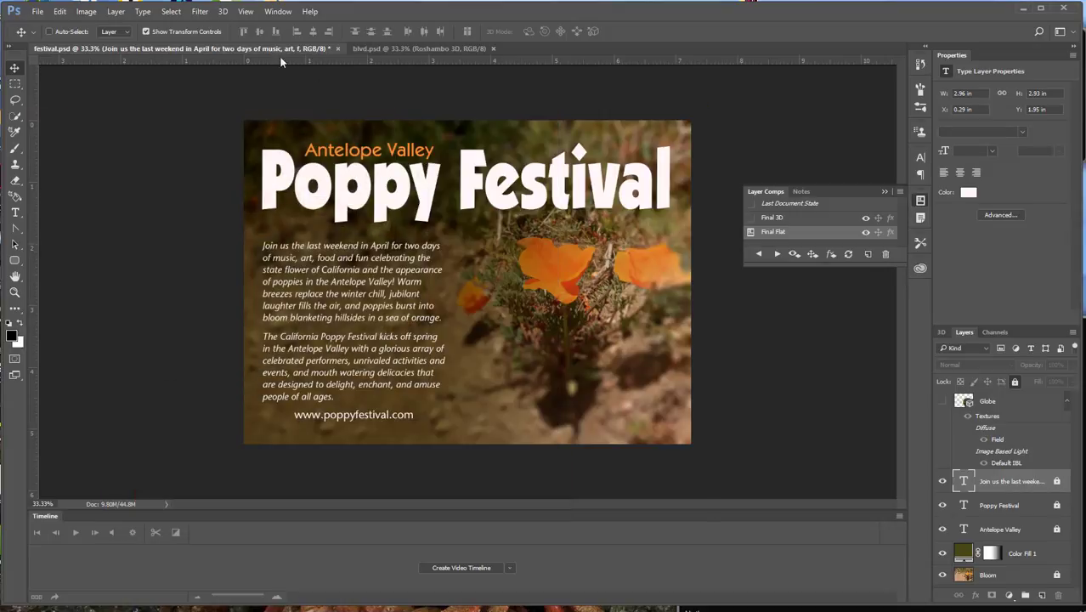
Switch to the blvd.psd document and start saving a copy in the Cards folder in JPEG format.
click(366, 50)
click(38, 11)
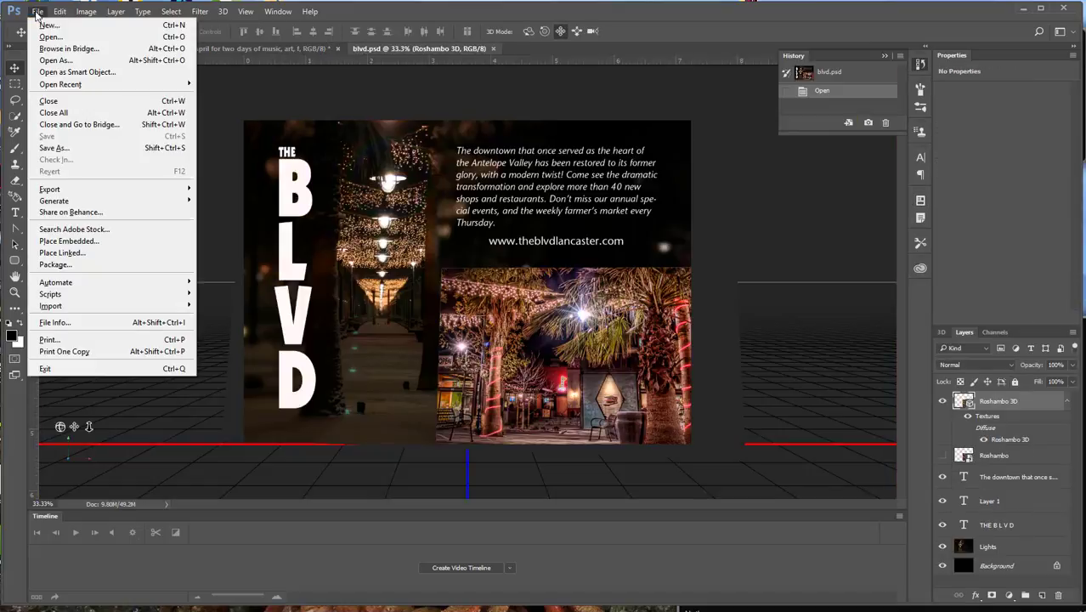
click(55, 148)
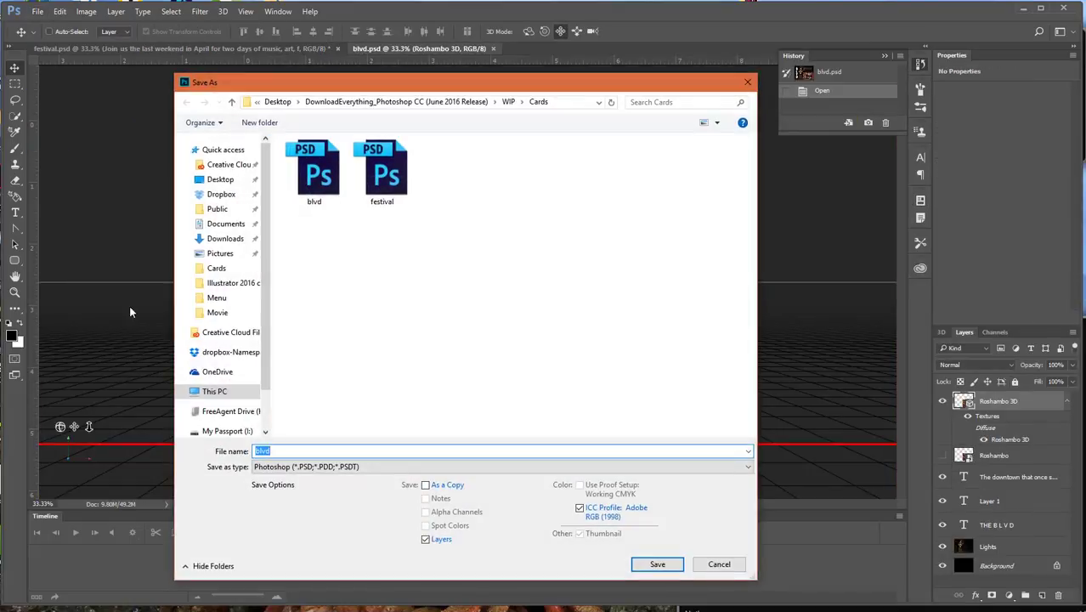
click(749, 467)
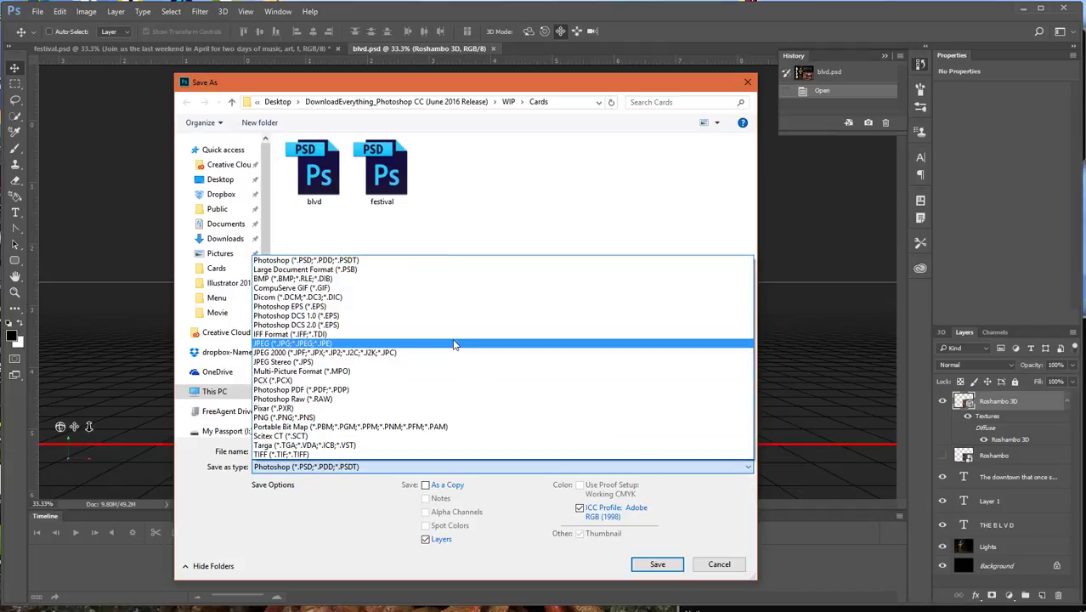
click(454, 345)
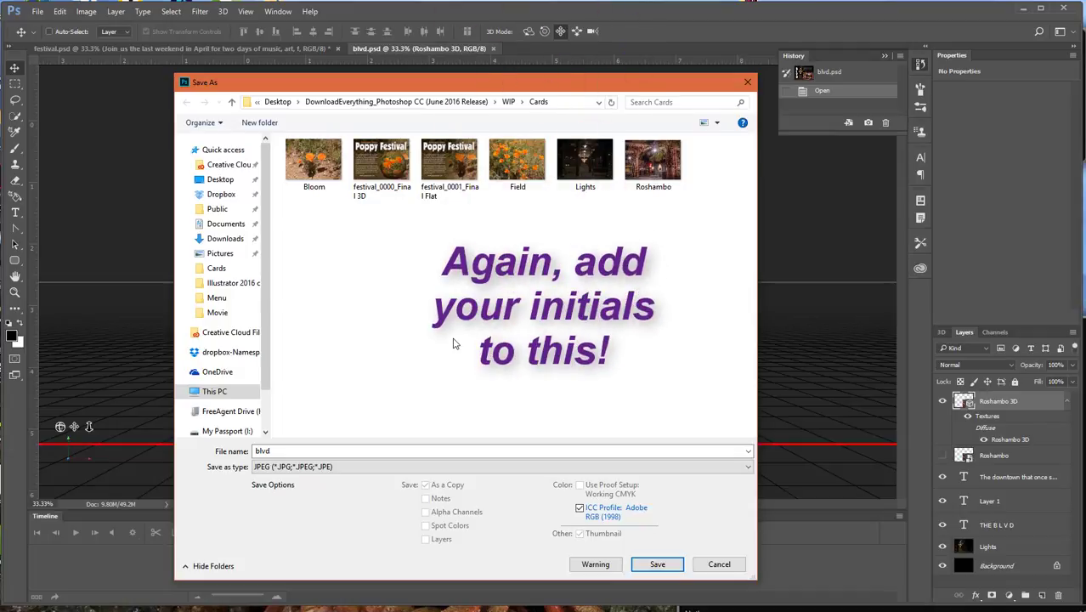
Name the JPEG copy blvd jh and save it, adjusting the image quality and keeping the Baseline ("Standard") format.
double_click(277, 451)
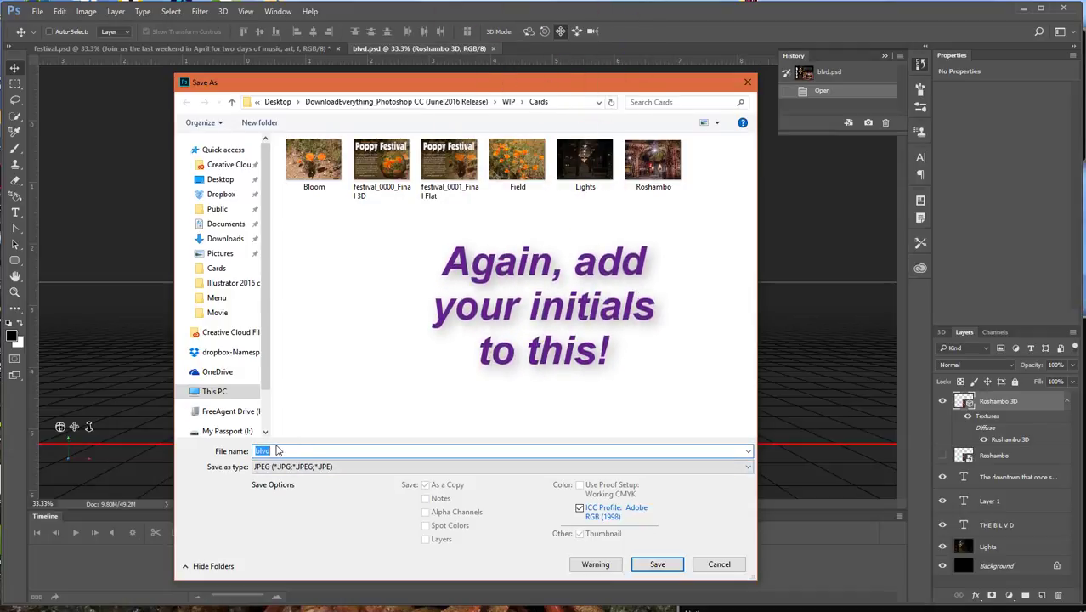
click(291, 451)
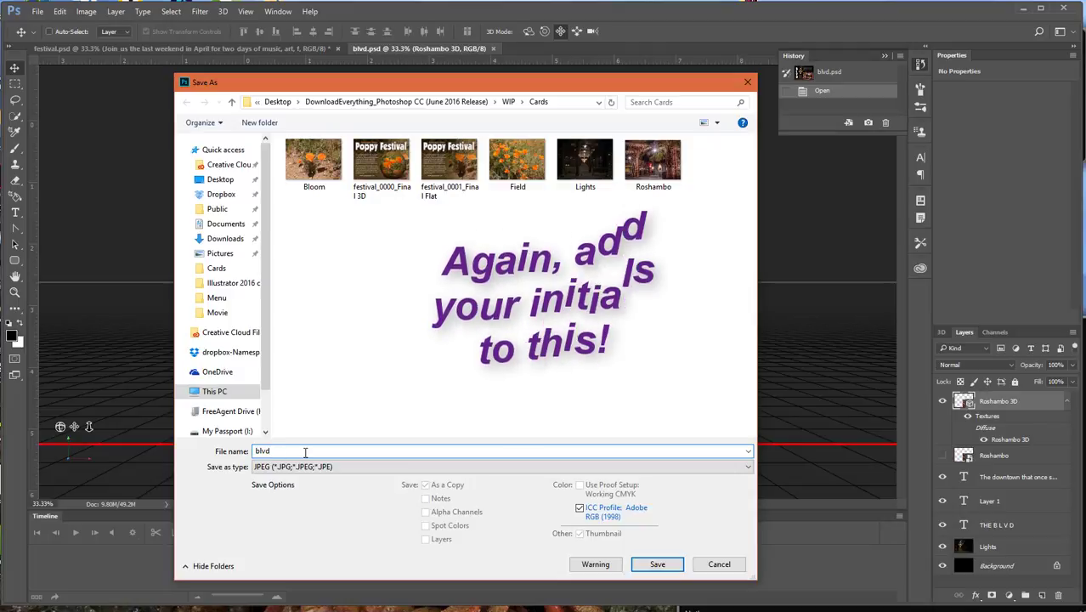
text(jh)
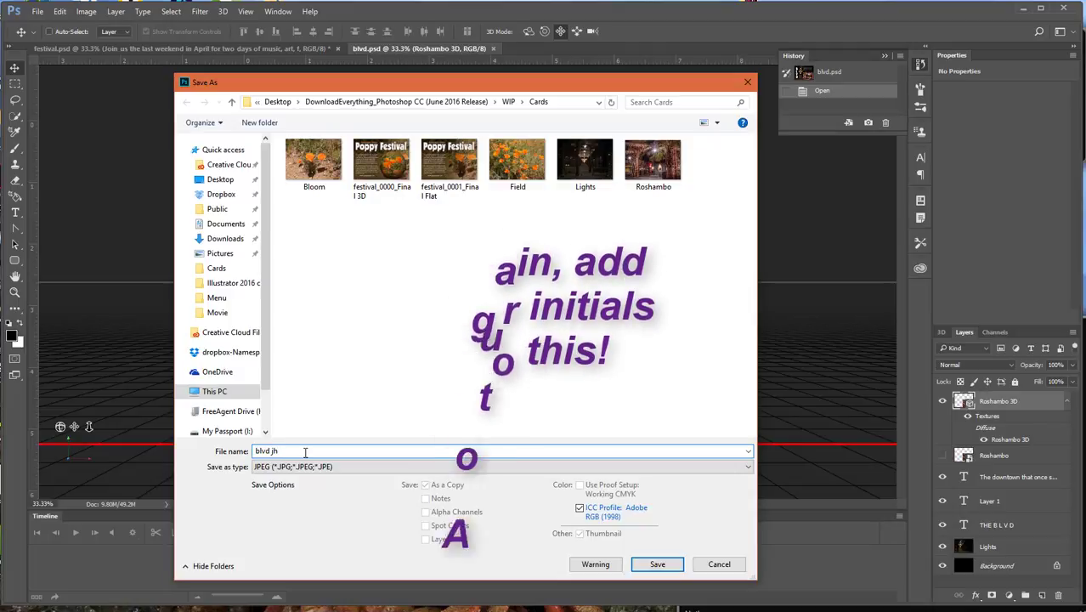
click(657, 563)
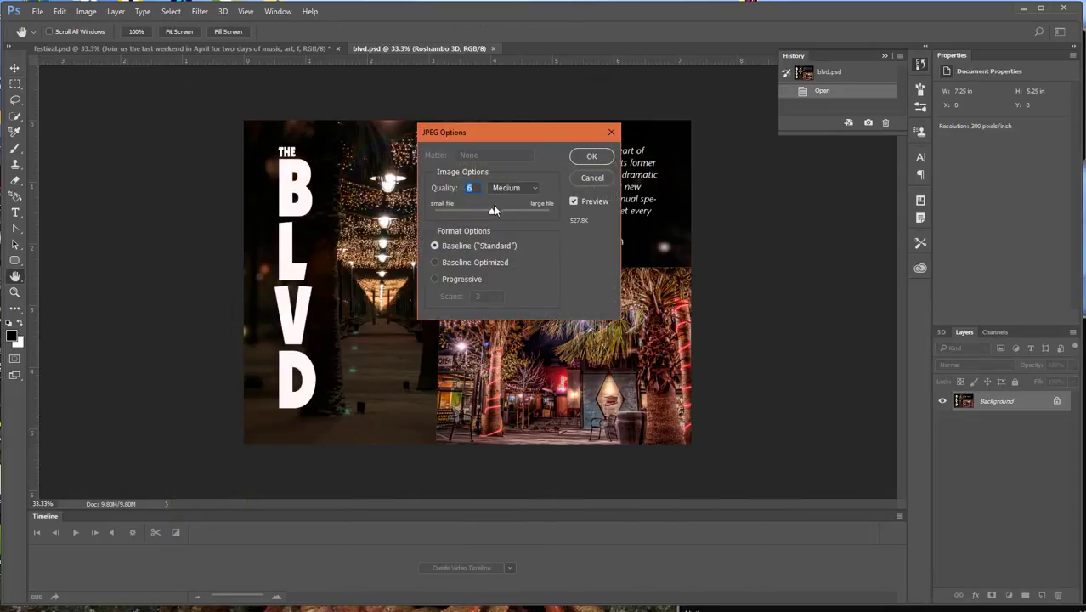
drag(490, 209, 497, 217)
click(593, 157)
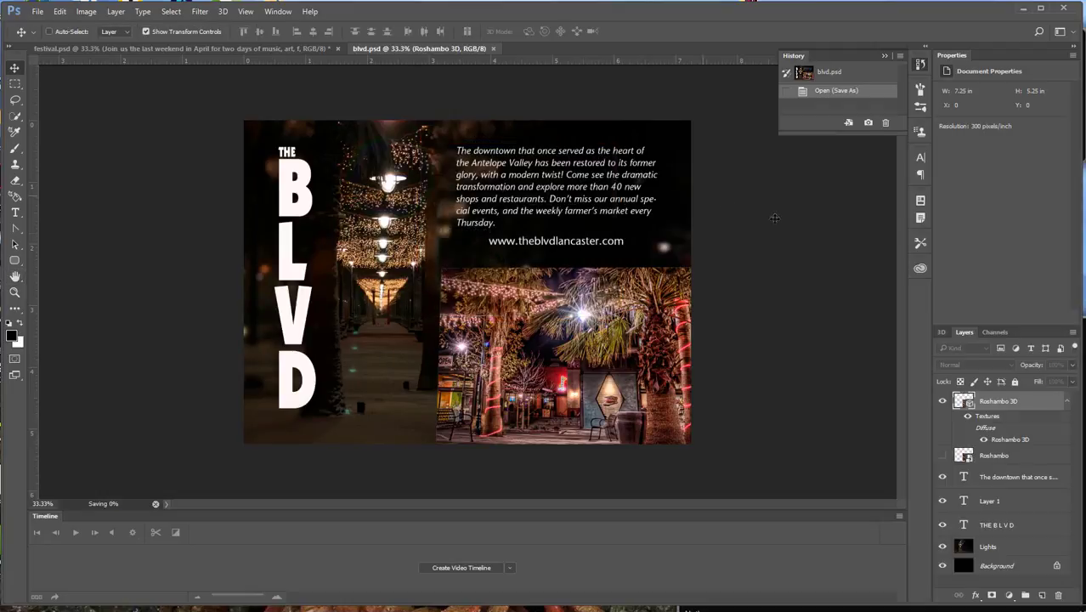